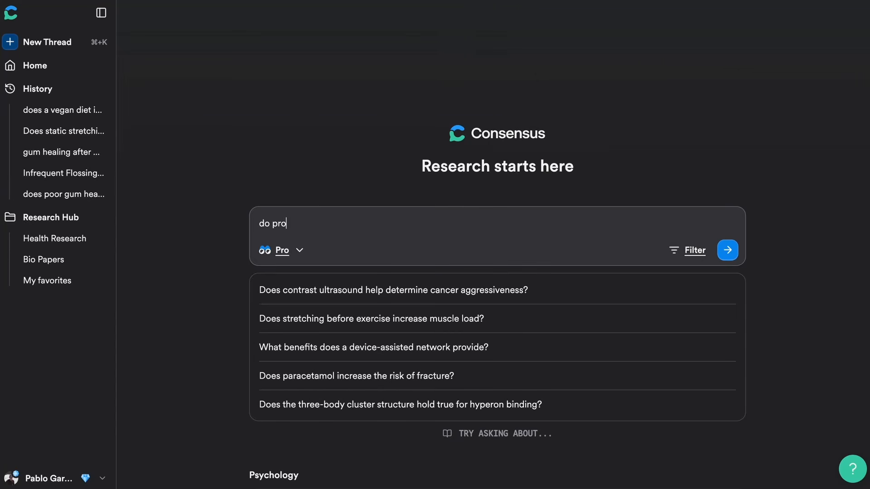
- Ask Consensus "do probiotics help acne?" in Pro mode and view the effectiveness and mechanisms sections of the answer
type("ac")
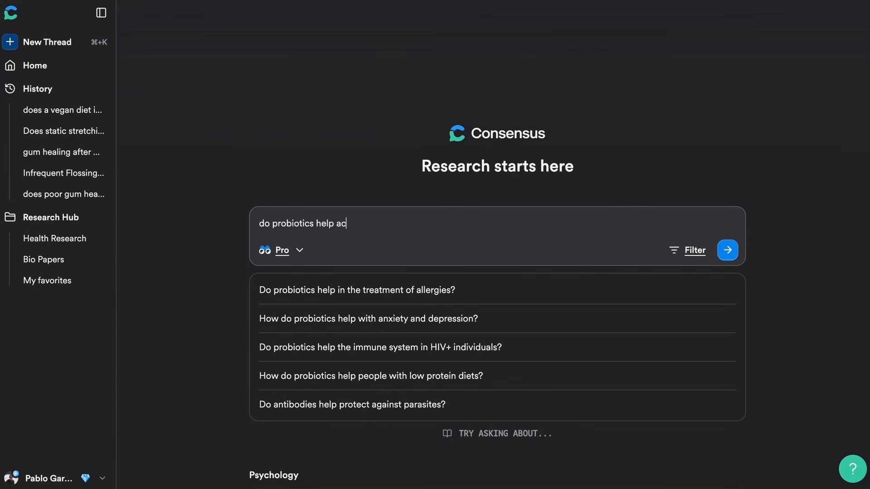
type("ne?")
key("Return")
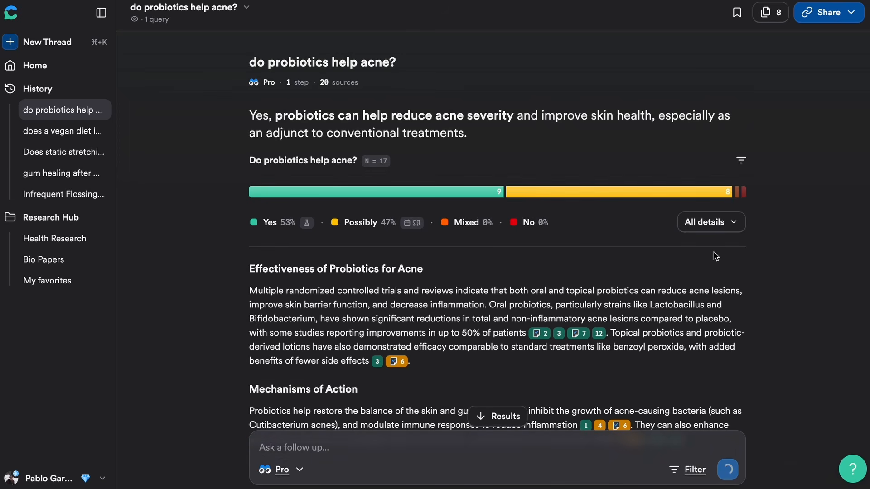
scroll(762, 271, "down", 4)
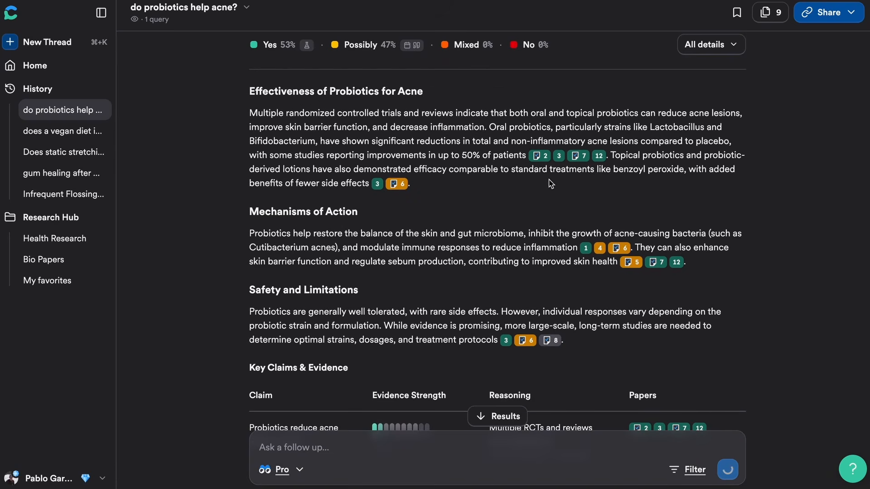
mouse_move(542, 158)
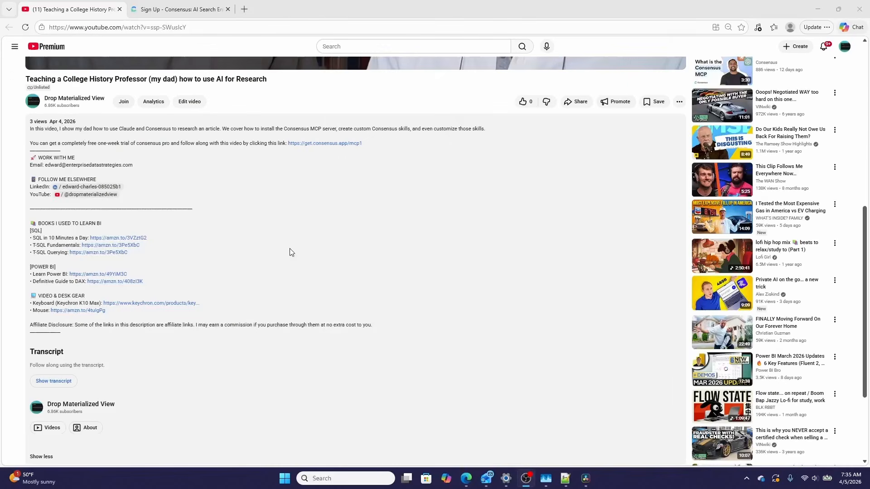
- Follow the Consensus trial link in the YouTube video description and sign up with a Google account
scroll(292, 252, "up", 3)
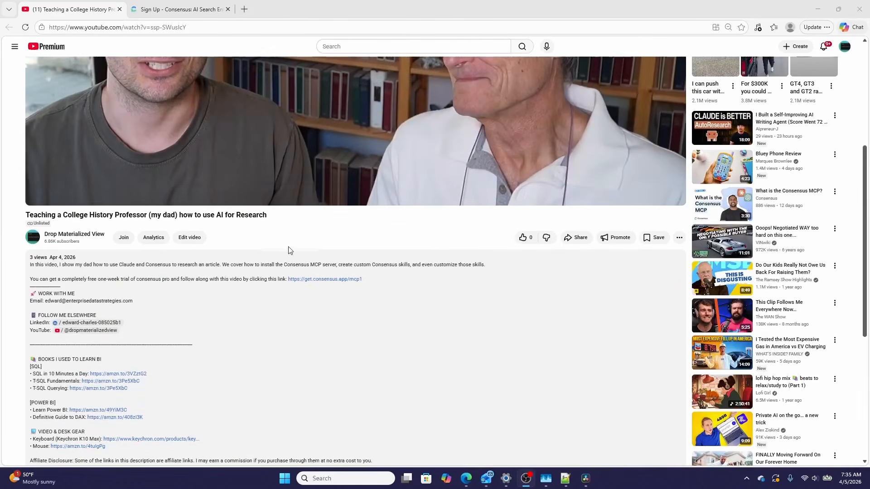
left_click(317, 284)
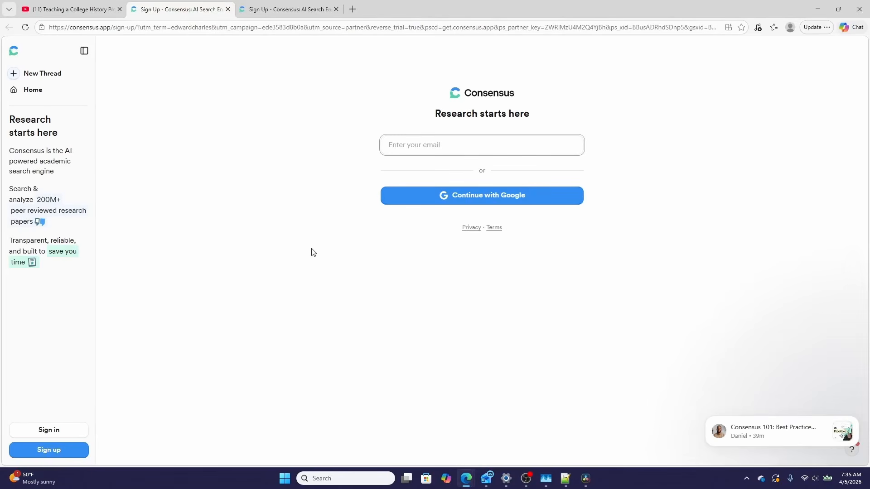
left_click(423, 199)
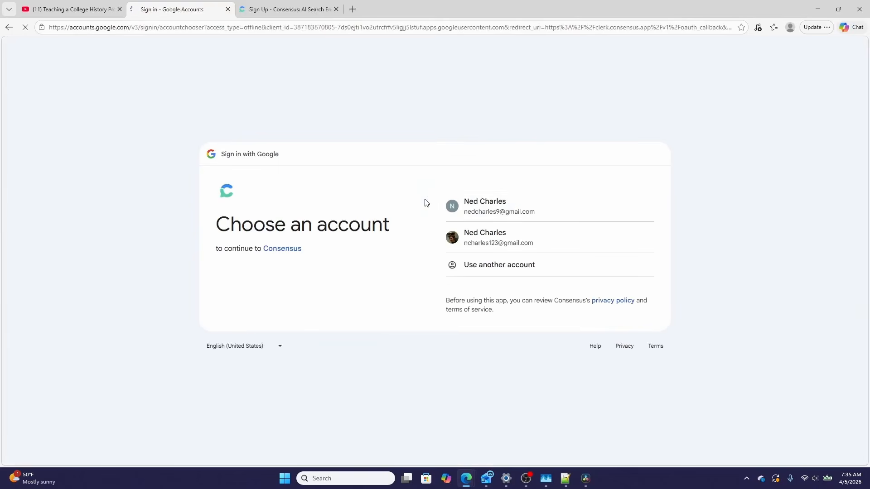
left_click(581, 240)
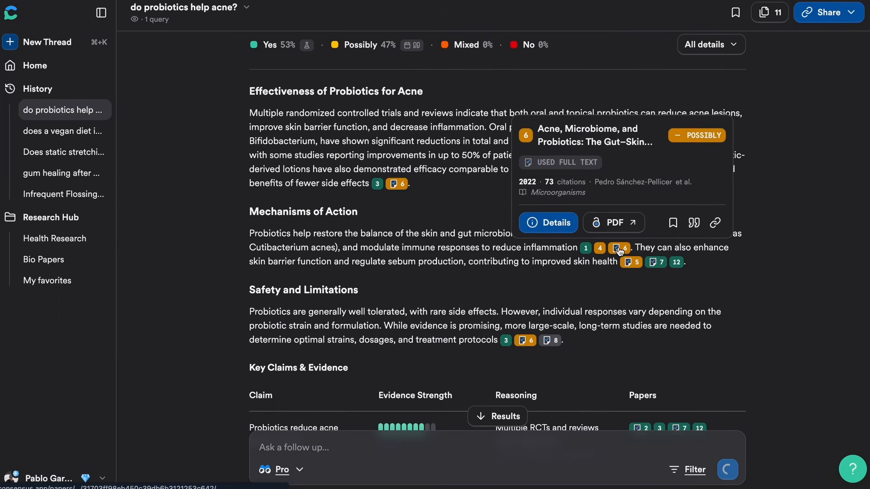
- Review the Key Claims & Evidence table and the Conclusion of the probiotics and acne answer in Consensus
scroll(730, 319, "down", 5)
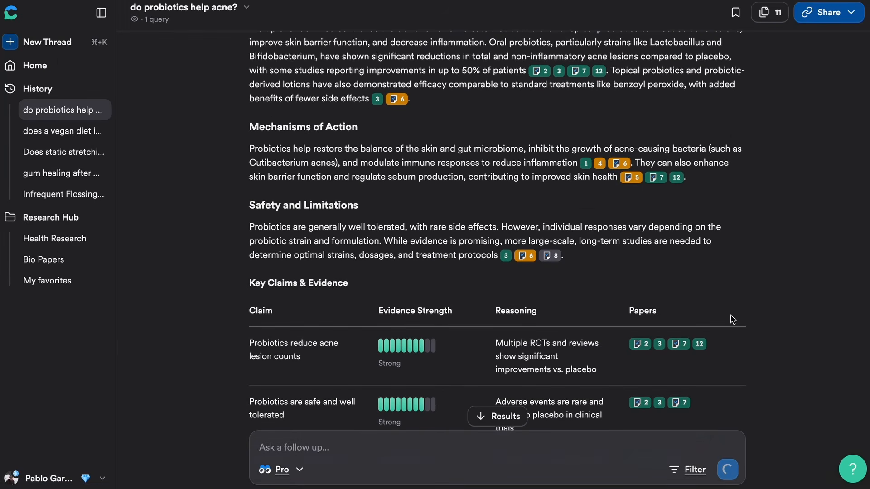
scroll(789, 383, "down", 2)
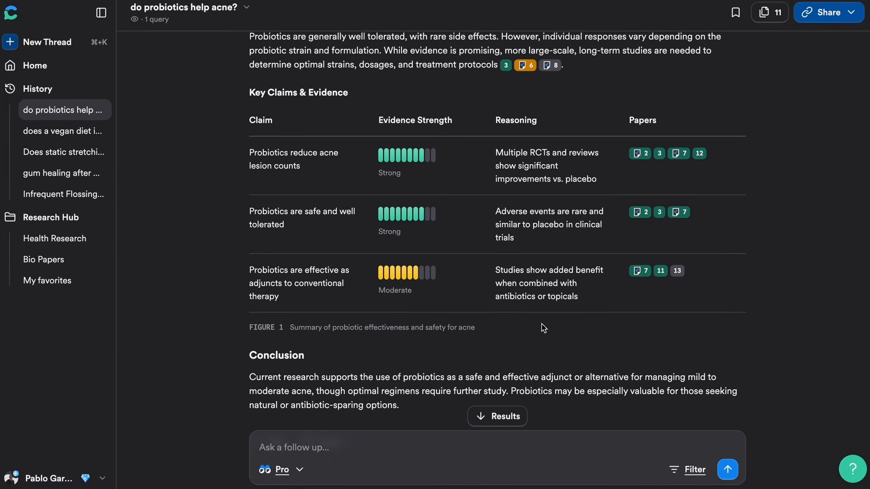
scroll(538, 307, "down", 5)
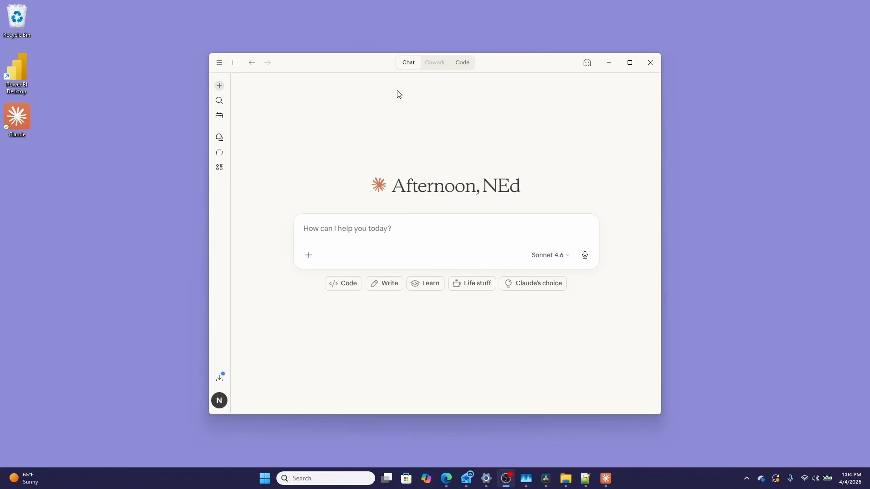
- Switch to the Claude desktop app and send the message "Say hello to my dad"
left_click(329, 232)
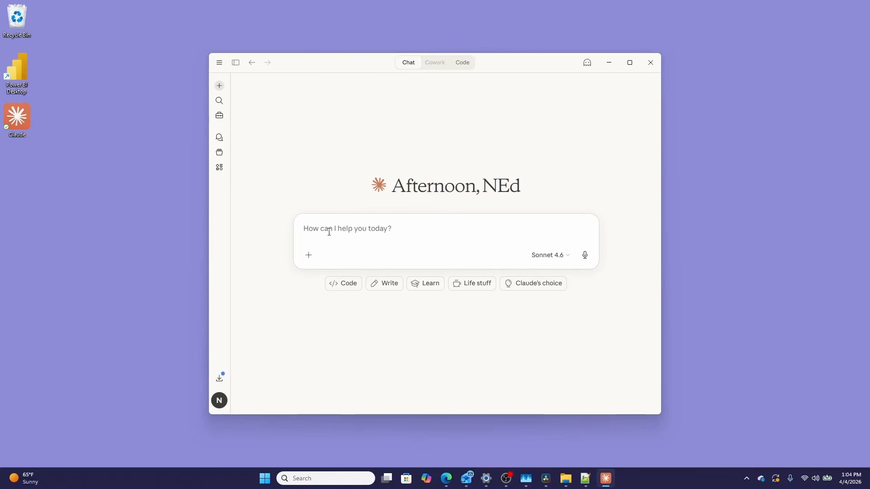
type("Say hello to my dad")
key("Return")
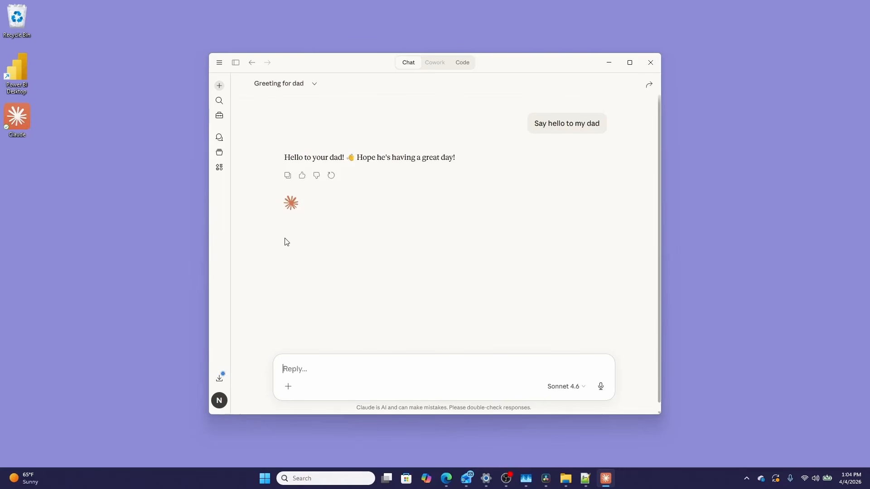
- Open the directory of available connectors from Claude's customization settings
left_click(222, 119)
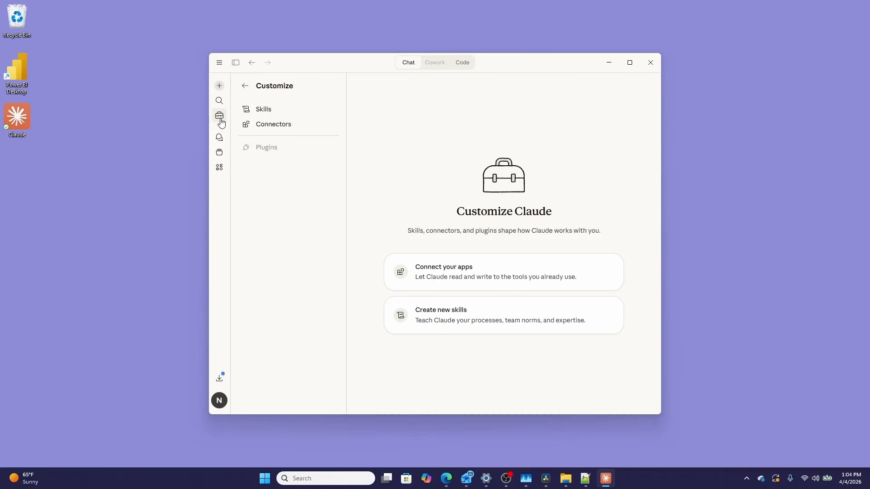
left_click(265, 130)
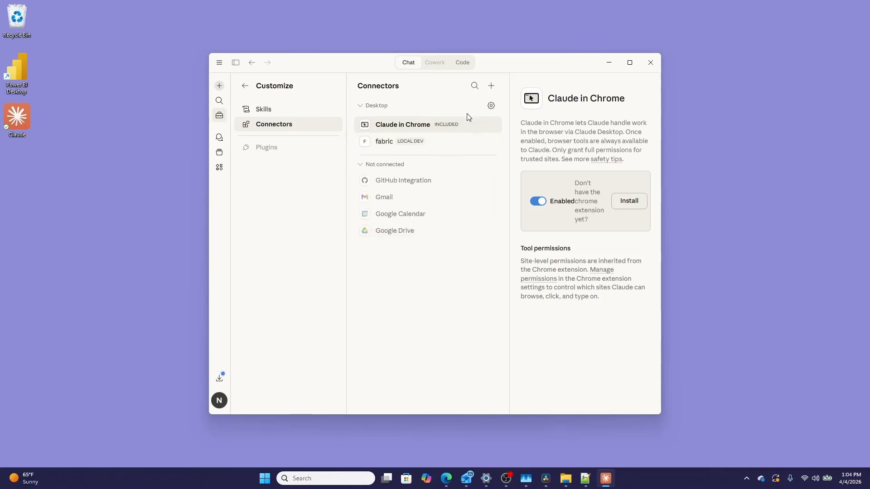
left_click(474, 87)
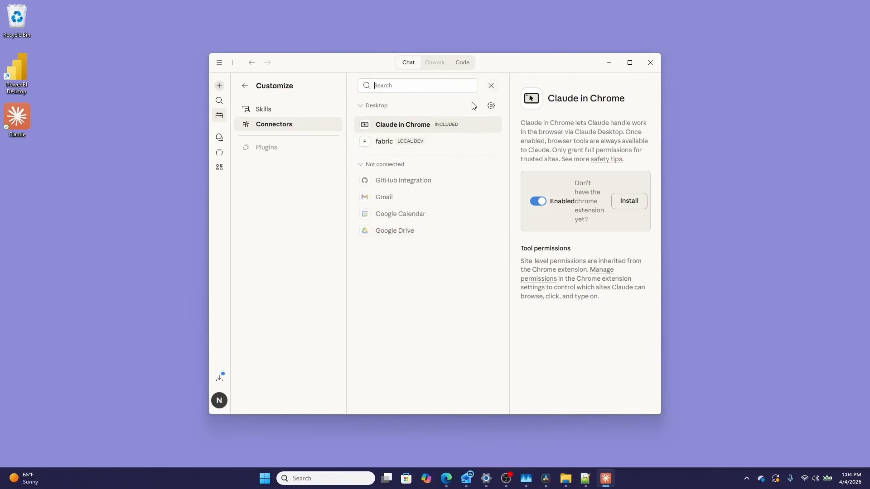
left_click(492, 86)
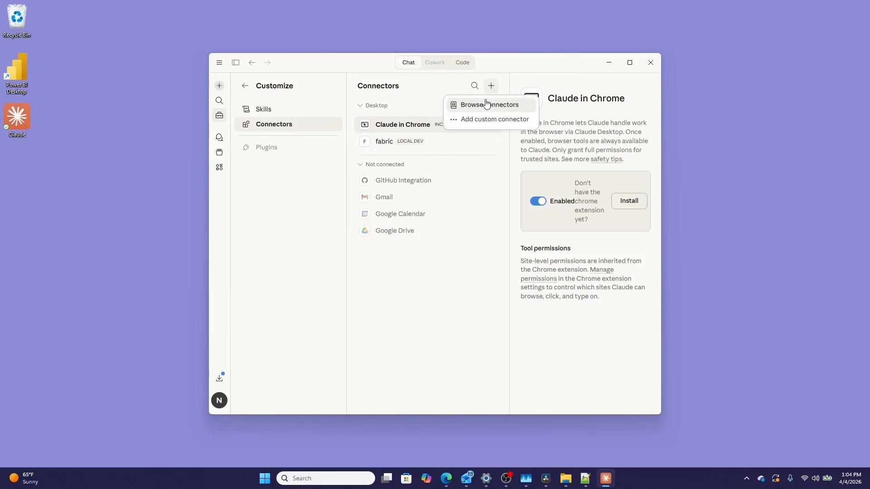
left_click(486, 110)
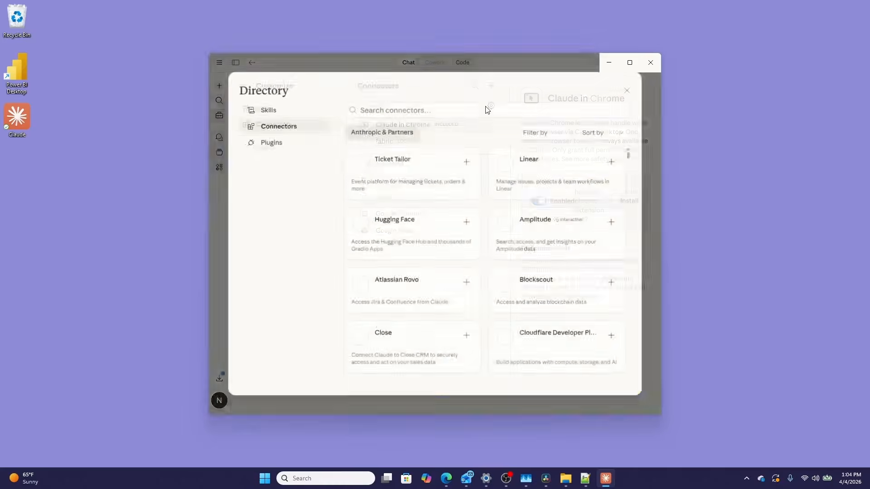
- Search the connector directory for "con" and add the Consensus connector
left_click(482, 111)
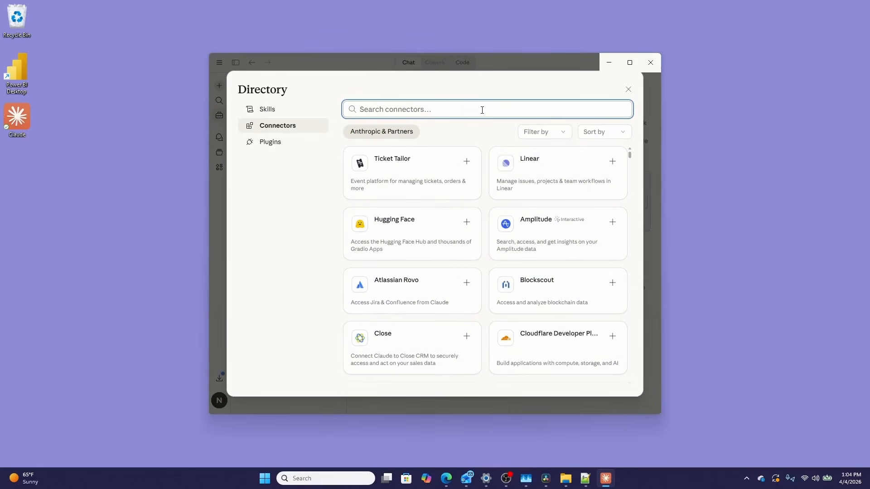
type("con")
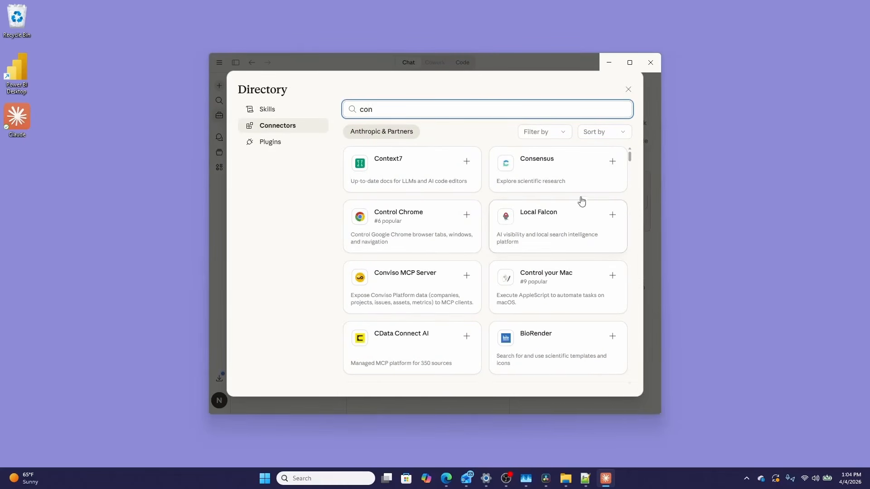
left_click(615, 163)
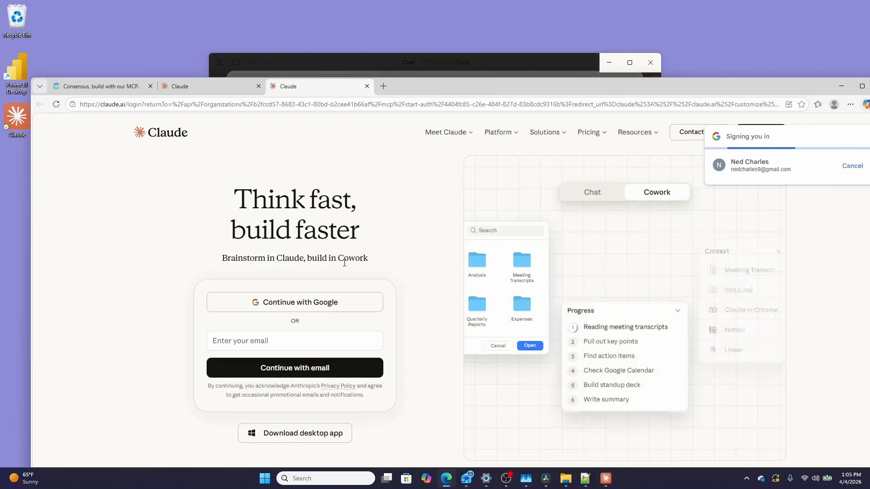
- Sign back in to Claude in the browser with the Google account to reach the Consensus authorization page
left_click(313, 306)
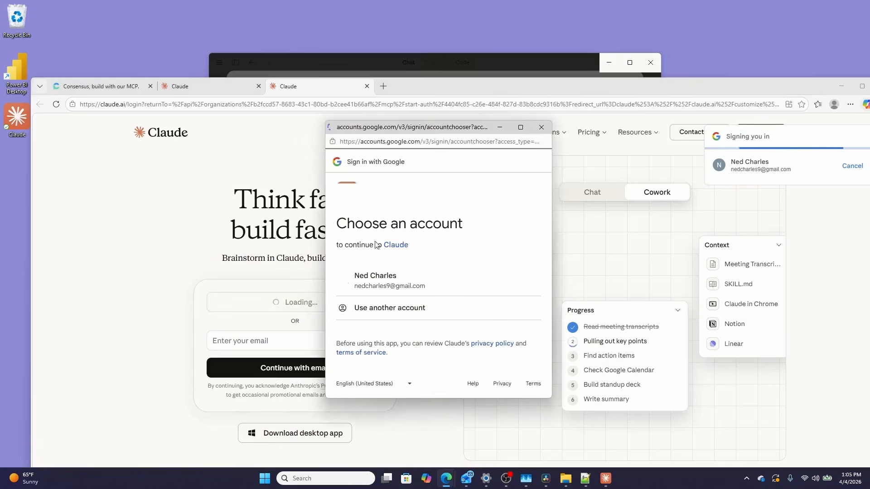
left_click(384, 277)
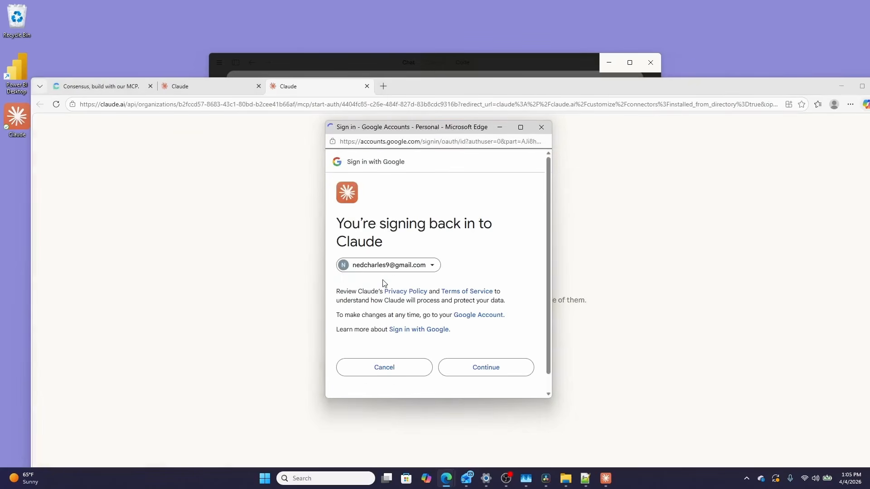
left_click(502, 370)
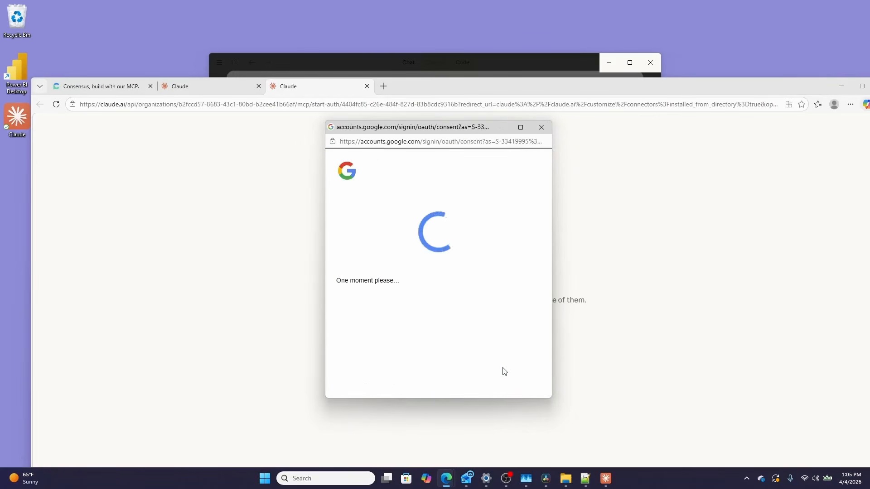
left_click(57, 104)
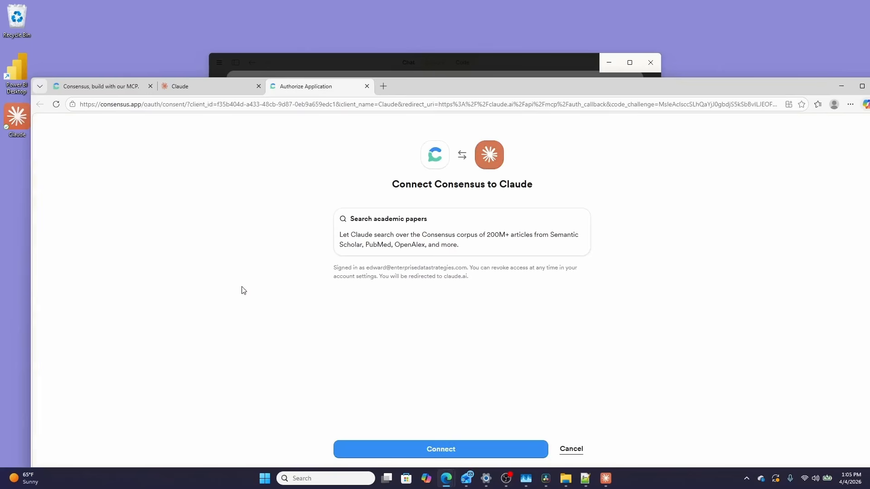
- Authorize the connection of Consensus to Claude, return to the desktop app, and set the connector's read-only tools to Always allow
left_click(433, 457)
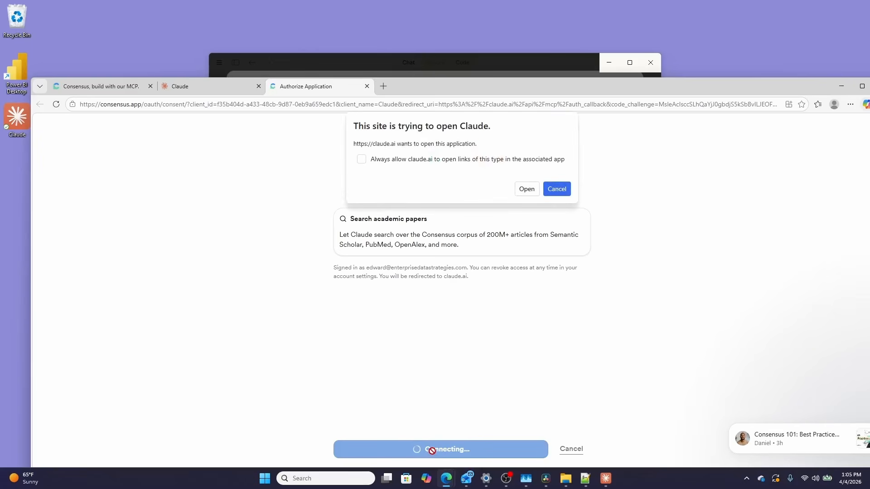
left_click(526, 188)
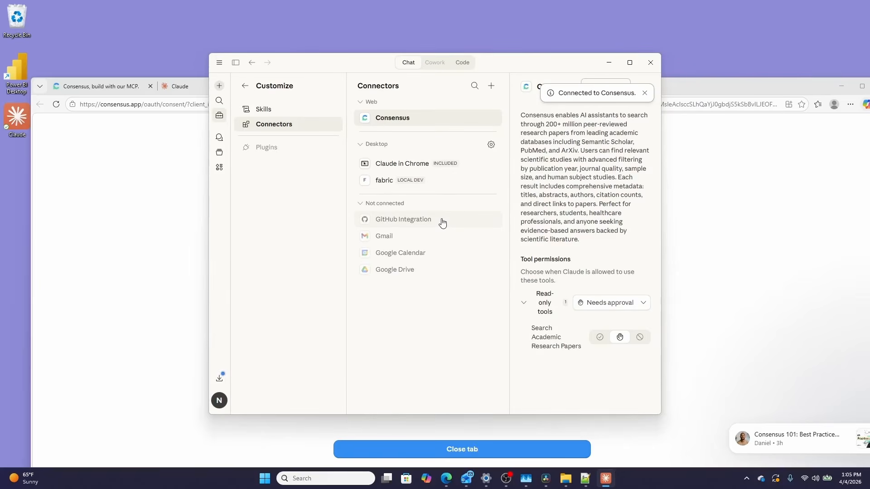
left_click(626, 305)
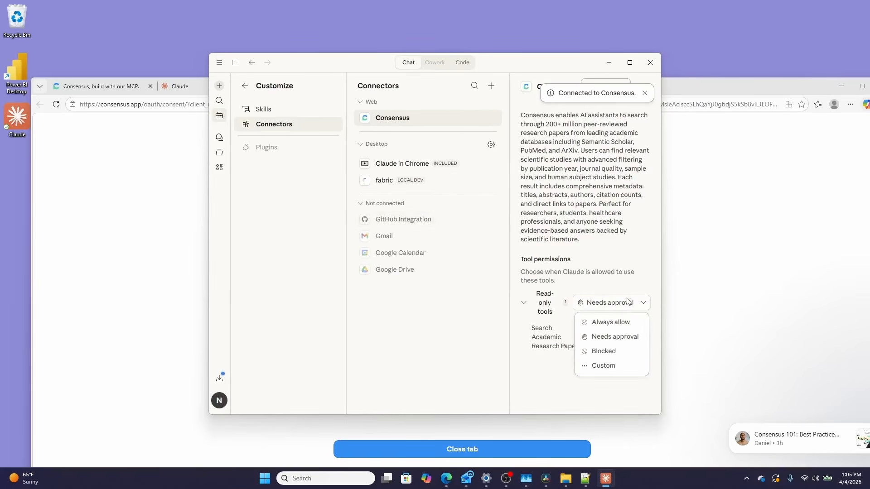
left_click(622, 322)
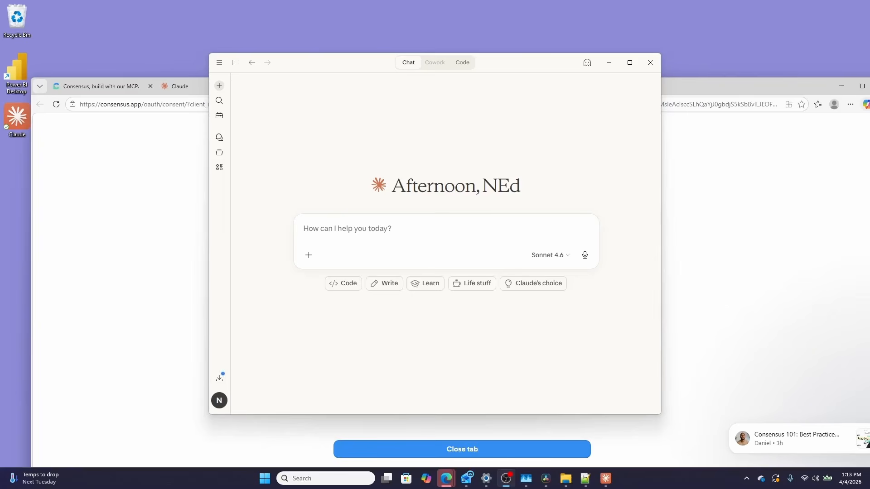
- Ask Claude in a new chat to "find academic papers on Dubai Chocolate"
left_click(304, 230)
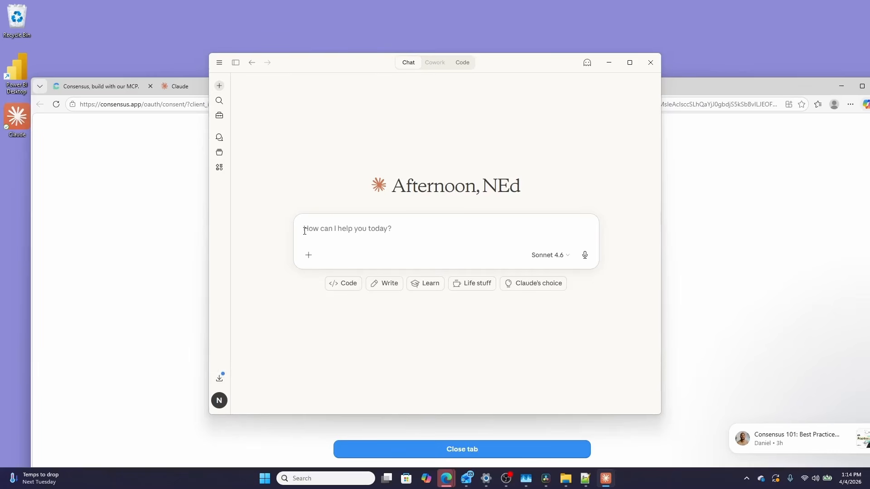
type("find academic papers on Dubai Chocolate")
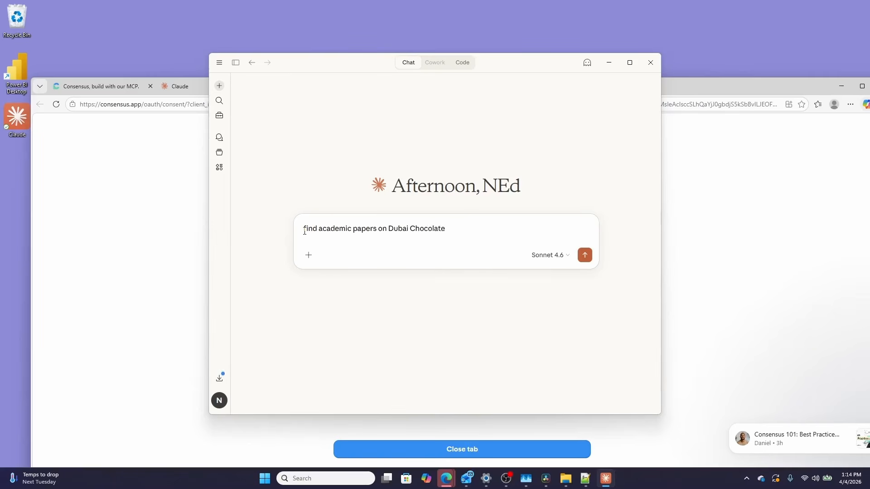
key("Return")
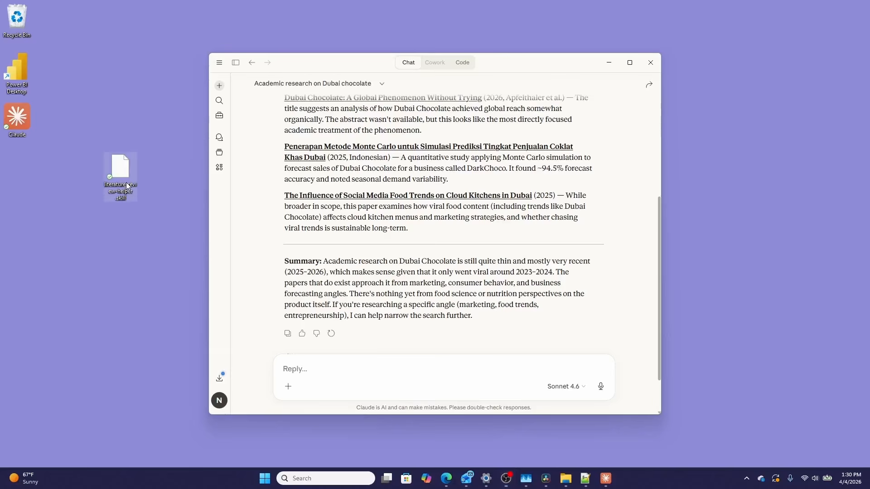
- Upload the literature-review-helper skill file from the desktop as a new personal skill in Claude's customization settings
left_click(121, 192)
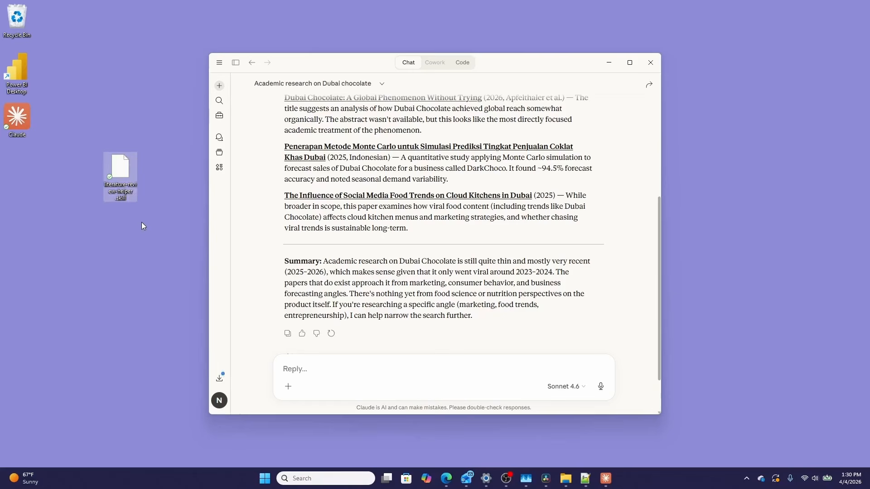
left_click(220, 116)
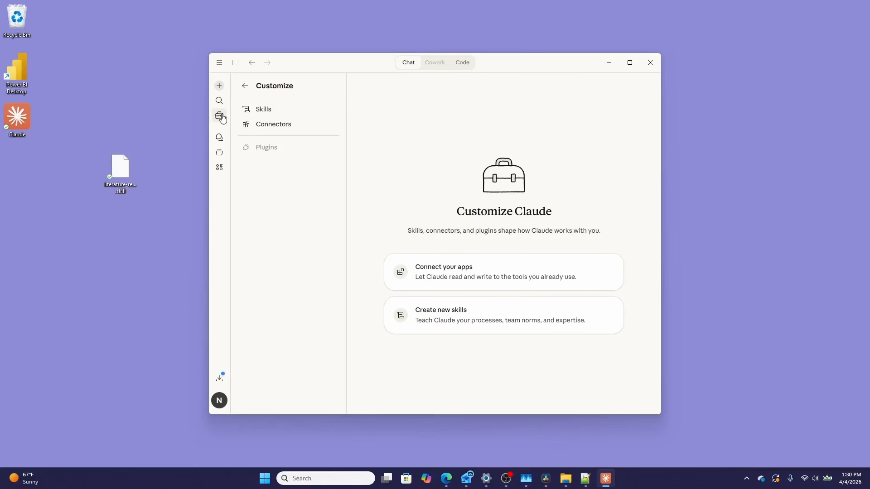
left_click(263, 113)
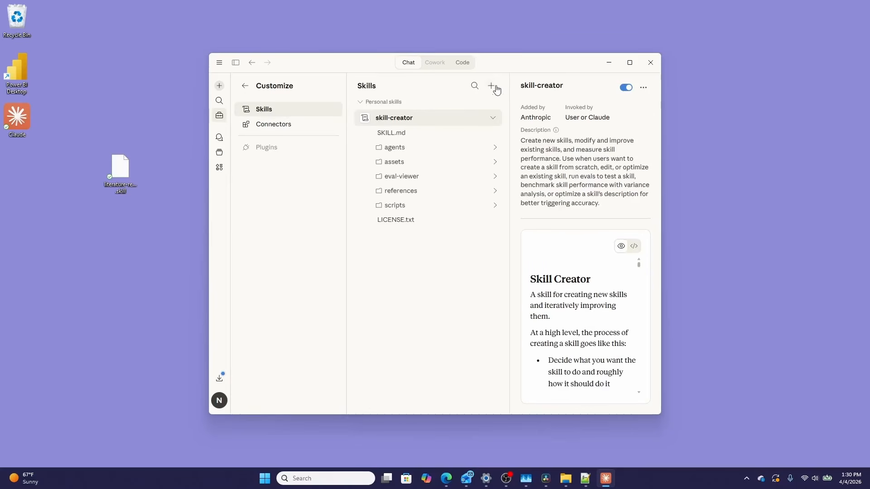
left_click(492, 87)
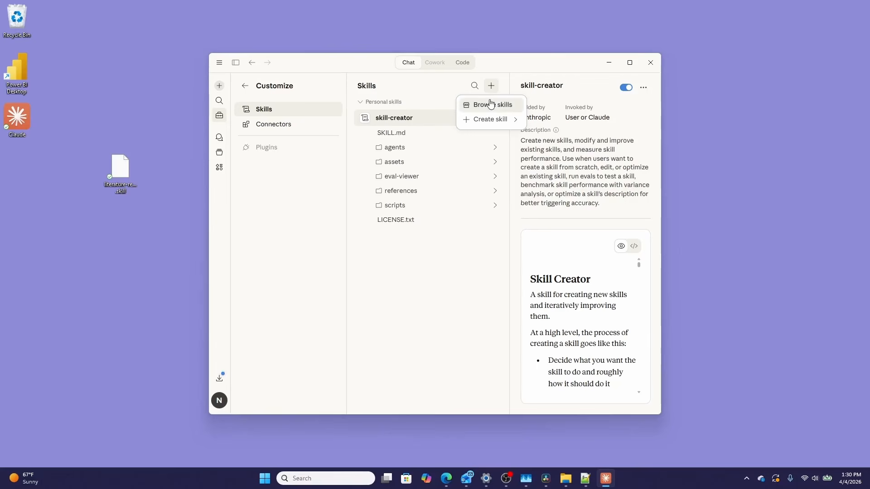
mouse_move(504, 122)
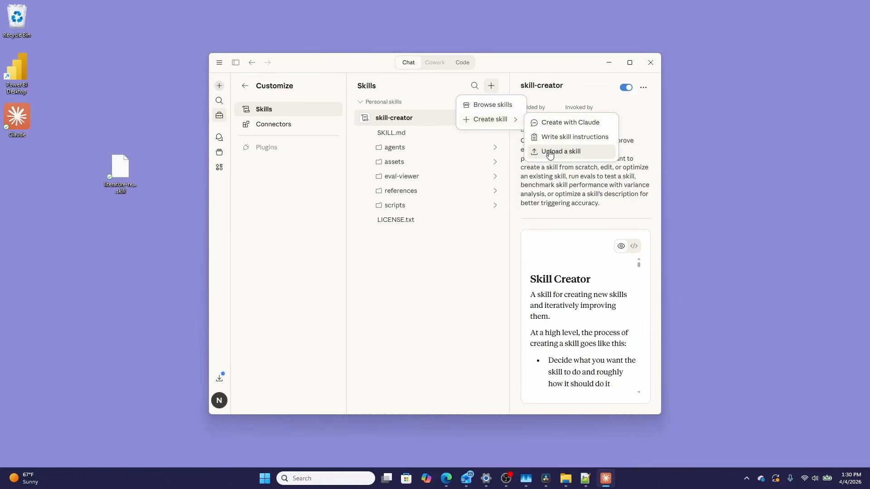
left_click(549, 154)
left_click(131, 171)
left_click_drag(130, 169, 466, 223)
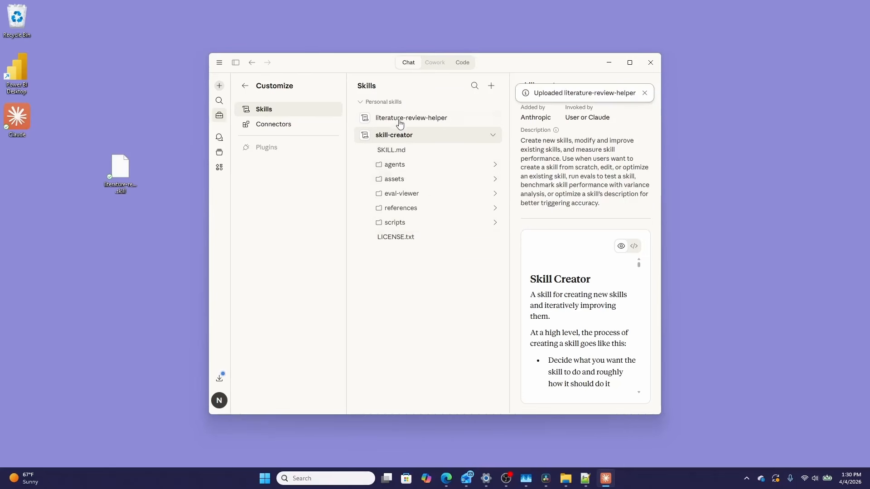
- Open the literature-review-helper skill, widen the window, and read its description and opening instructions
left_click(399, 121)
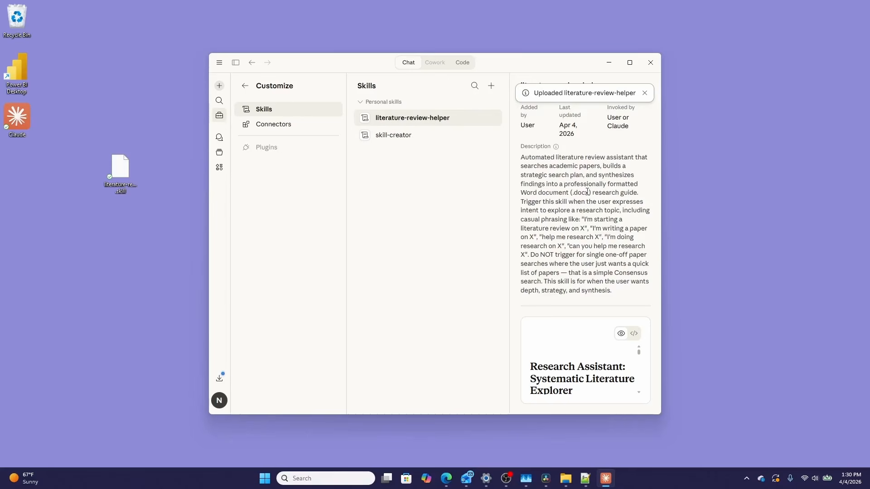
left_click_drag(661, 202, 806, 210)
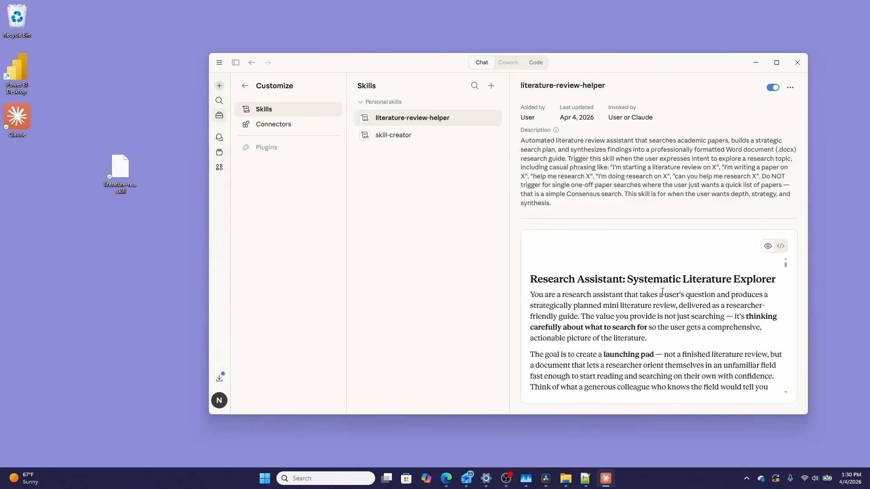
left_click_drag(588, 295, 674, 316)
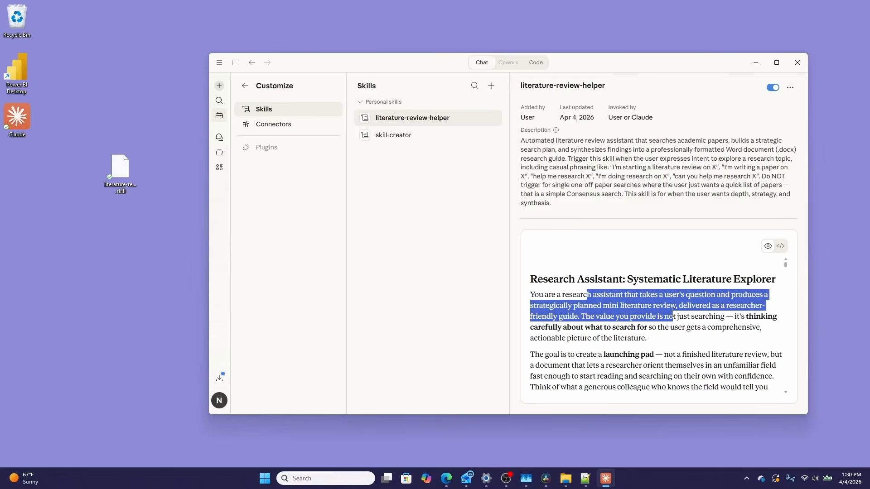
left_click_drag(673, 316, 647, 338)
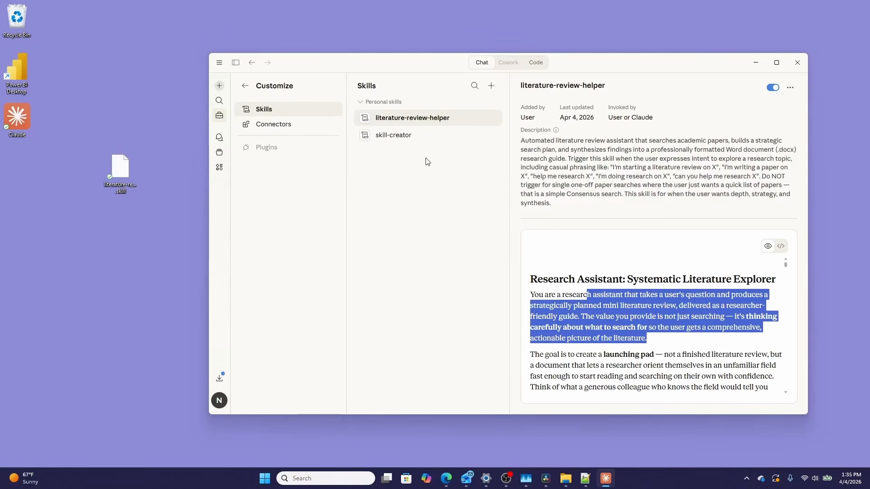
- Start a new chat that runs the literature-review-helper skill on "viral food trends" and look over the response
left_click(220, 139)
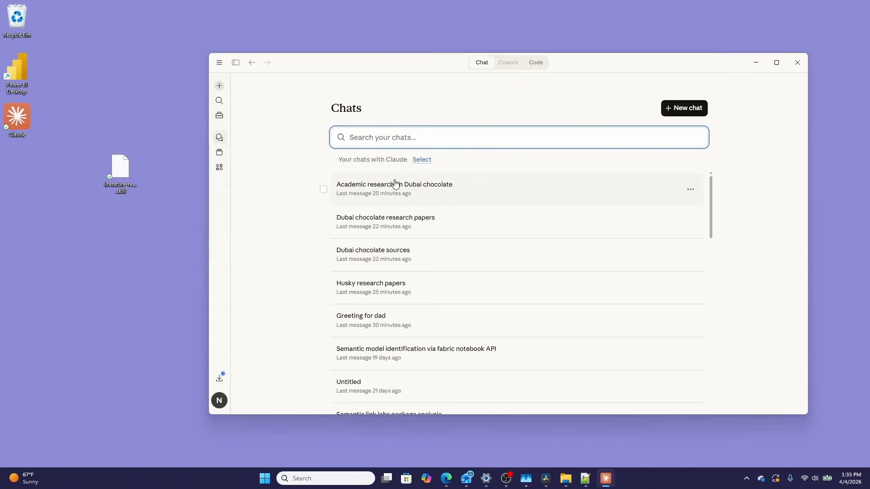
left_click(689, 118)
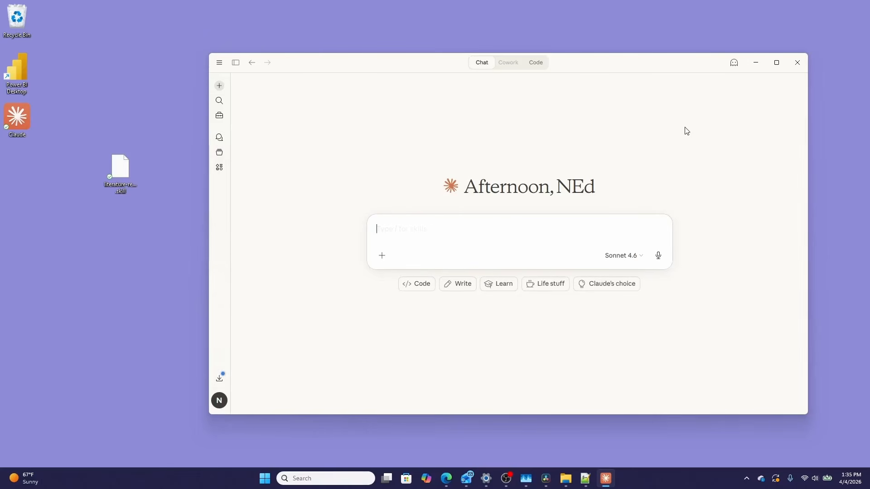
type("/")
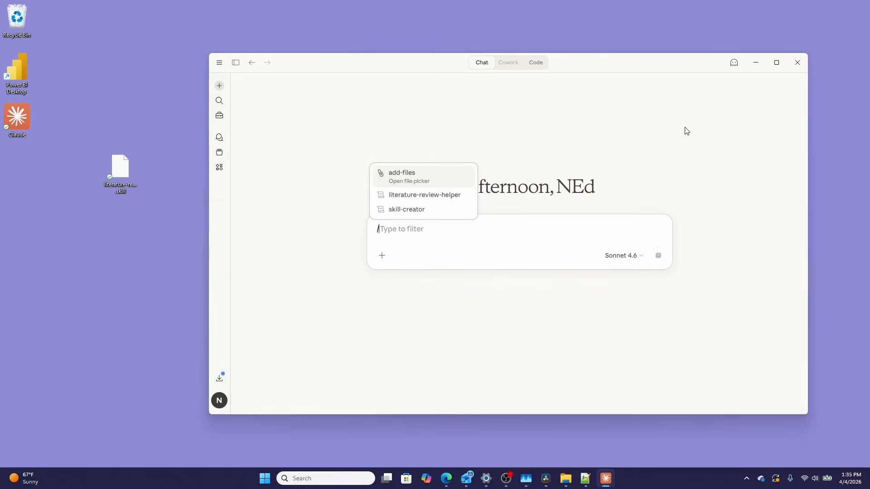
type("l")
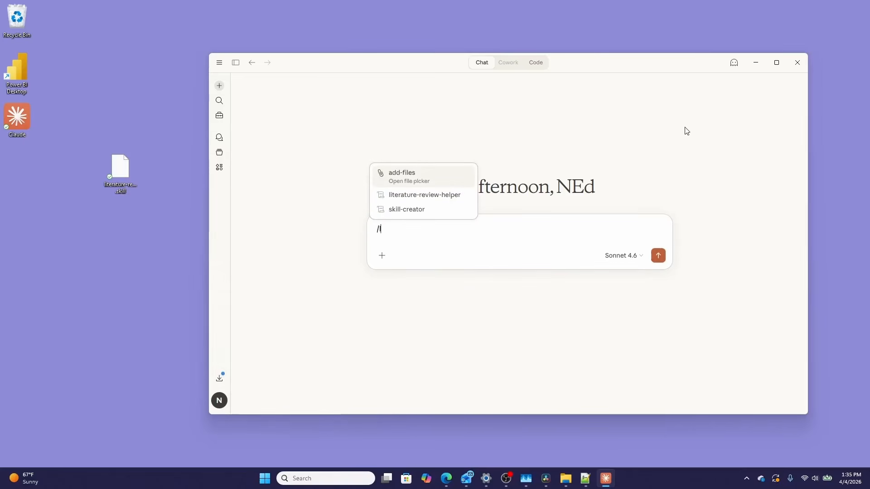
mouse_move(436, 196)
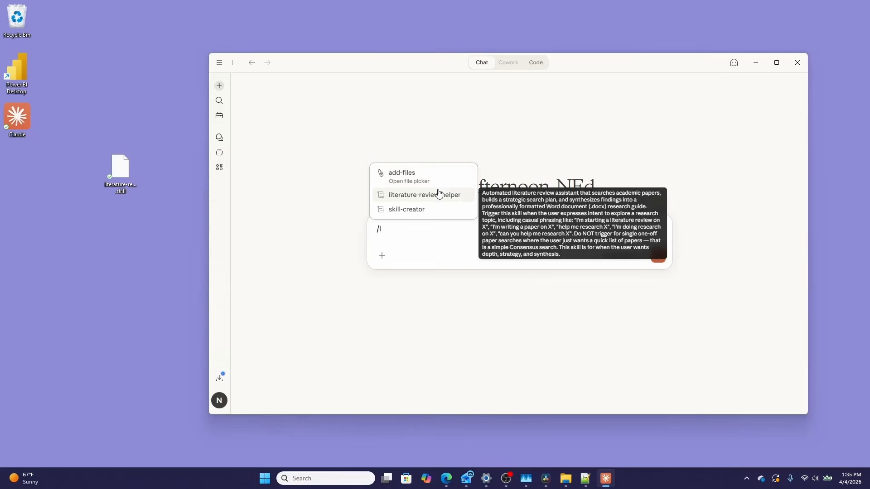
left_click(437, 198)
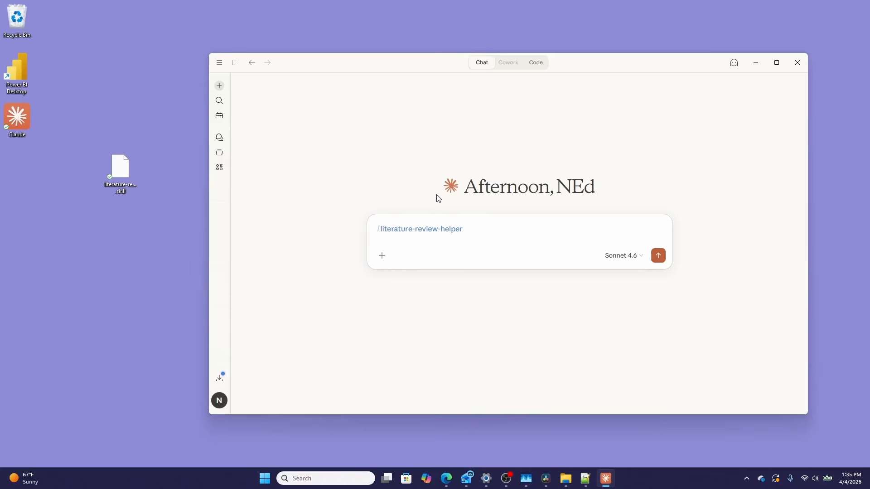
type("viral food trends")
key("Return")
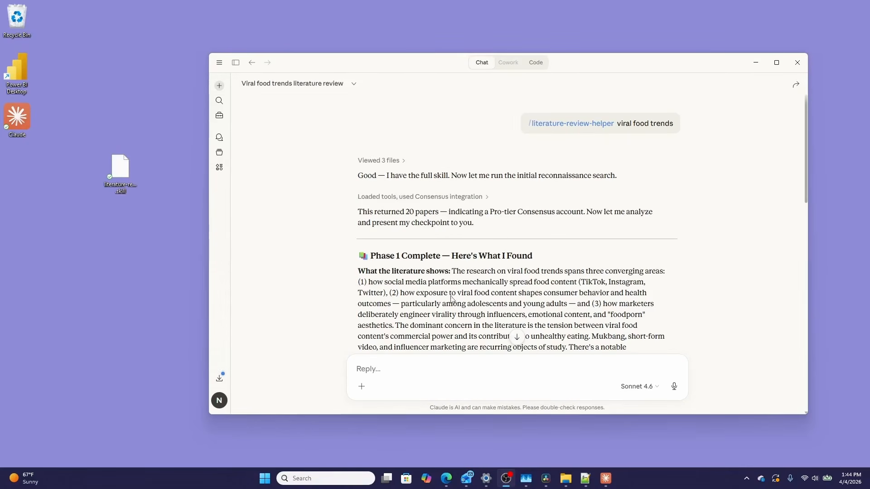
scroll(452, 295, "down", 2)
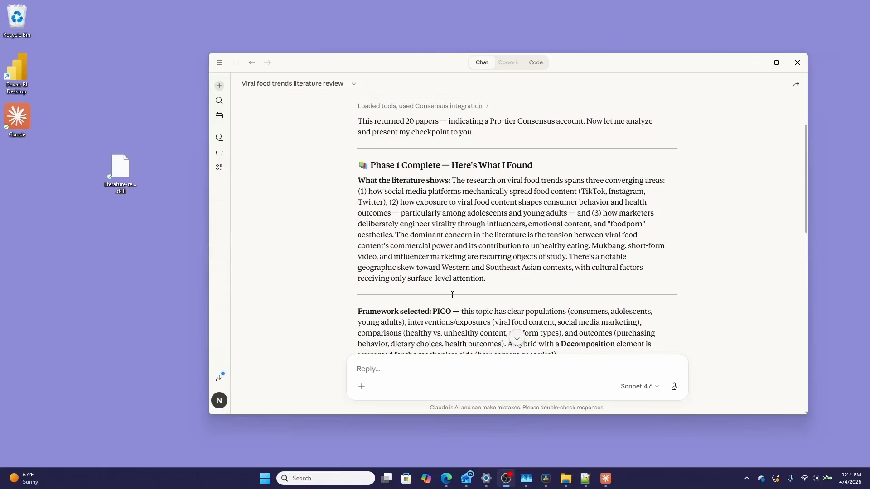
- Go back to the literature-review-helper skill, choose to edit it with Claude, and send the prefilled skill-creator request
left_click(220, 122)
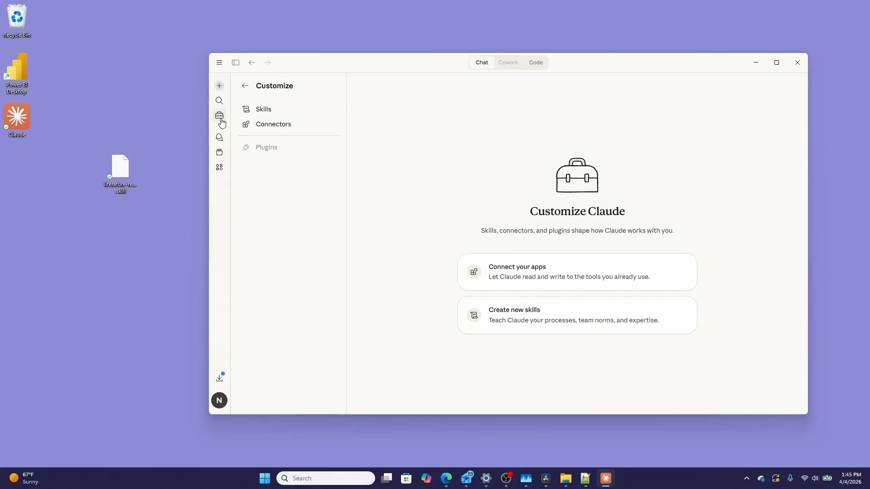
left_click(260, 116)
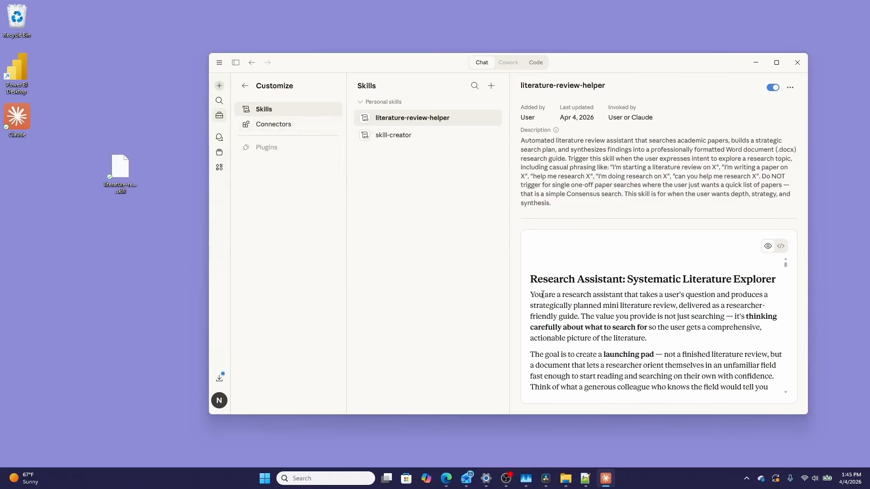
left_click_drag(537, 293, 620, 304)
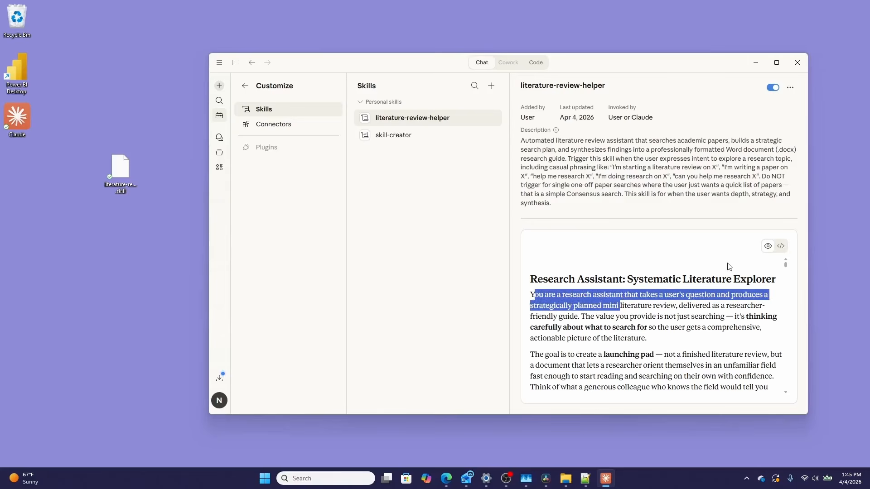
left_click(790, 90)
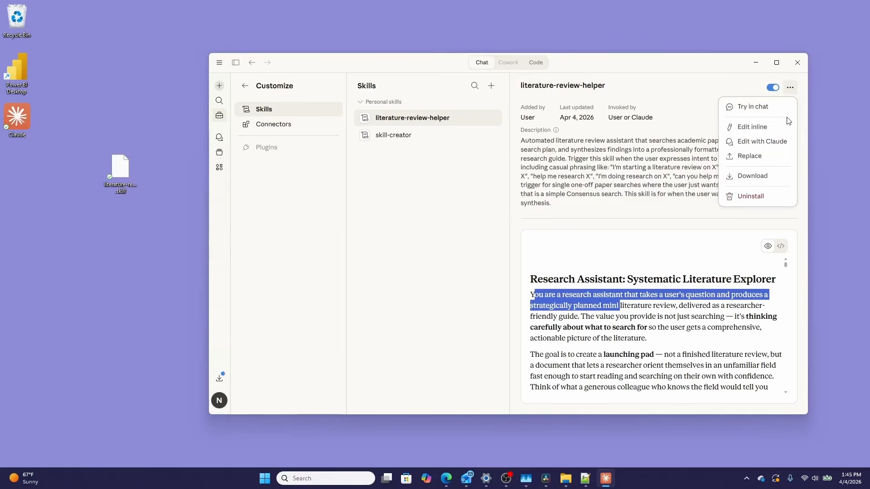
left_click(779, 143)
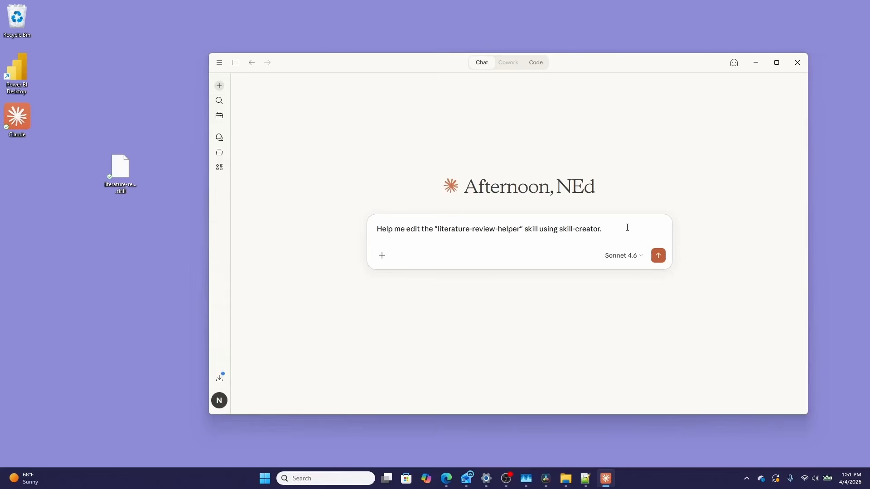
key("Return")
- Tell Claude "I am a historian interested in historical and cultural literature" as the basis for the skill edits
type("I am a historian intere")
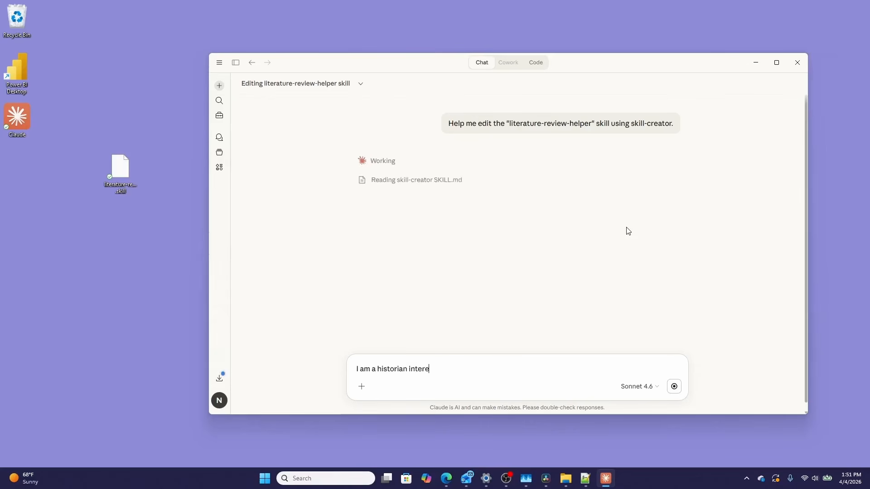
type("sted in historical and cultu")
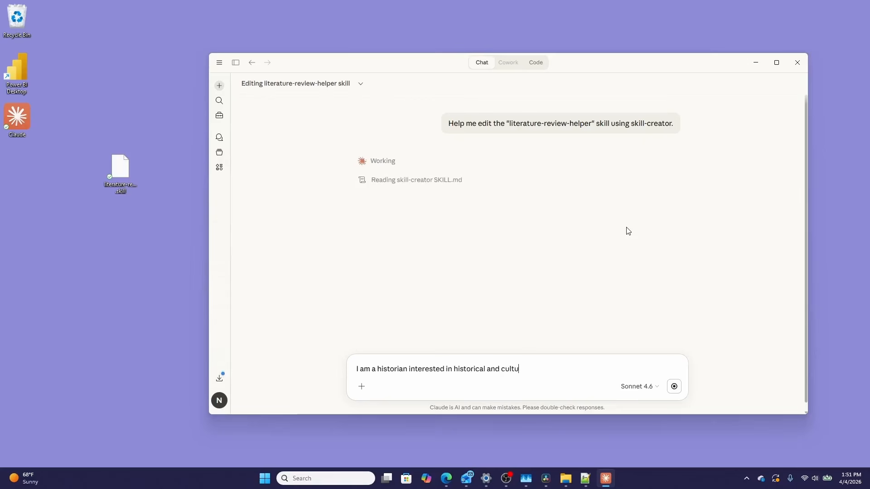
type("ral literature")
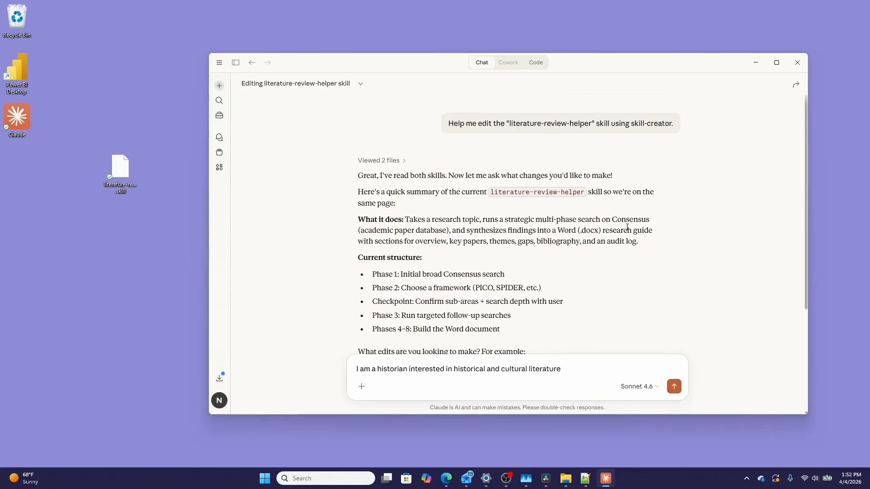
key("Return")
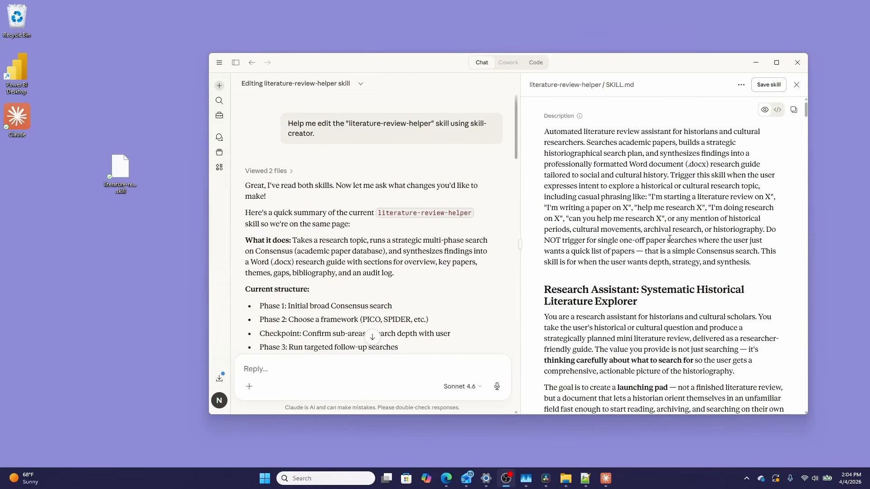
- Review the answered questions on historical focus and output emphasis in the chat, and read through the revised SKILL.md
scroll(497, 201, "down", 5)
scroll(497, 201, "down", 15)
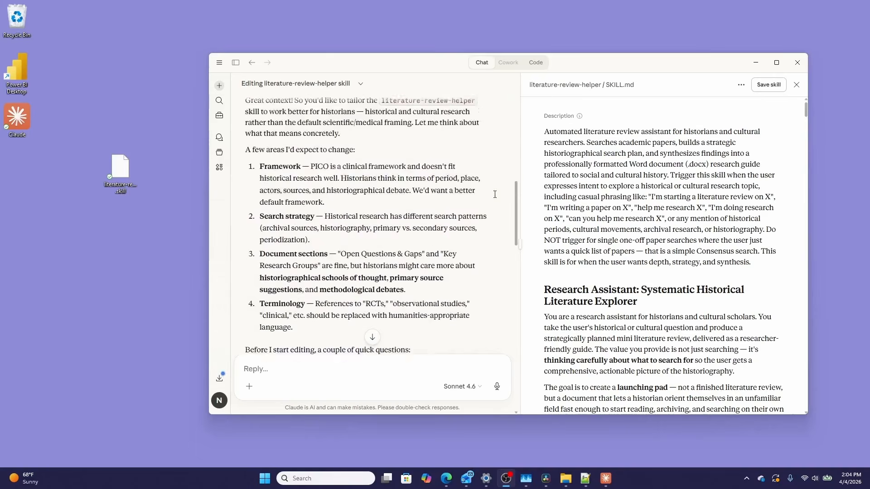
left_click_drag(309, 184, 349, 188)
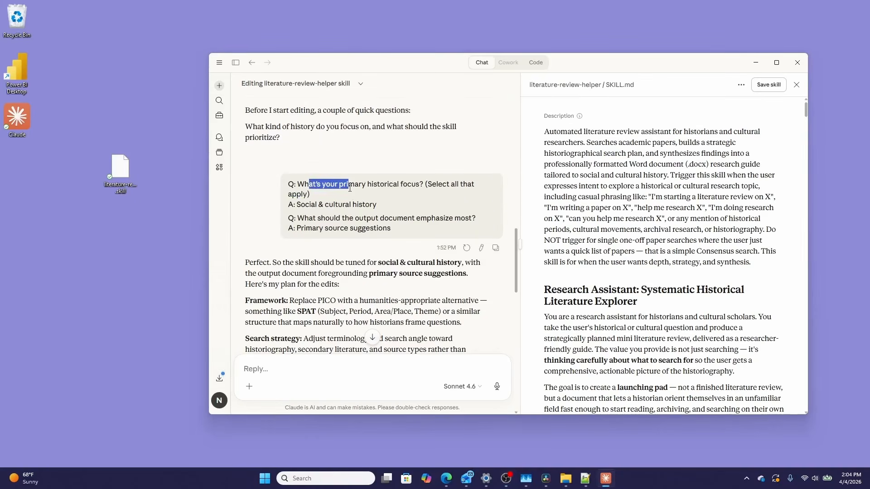
left_click_drag(325, 218, 407, 216)
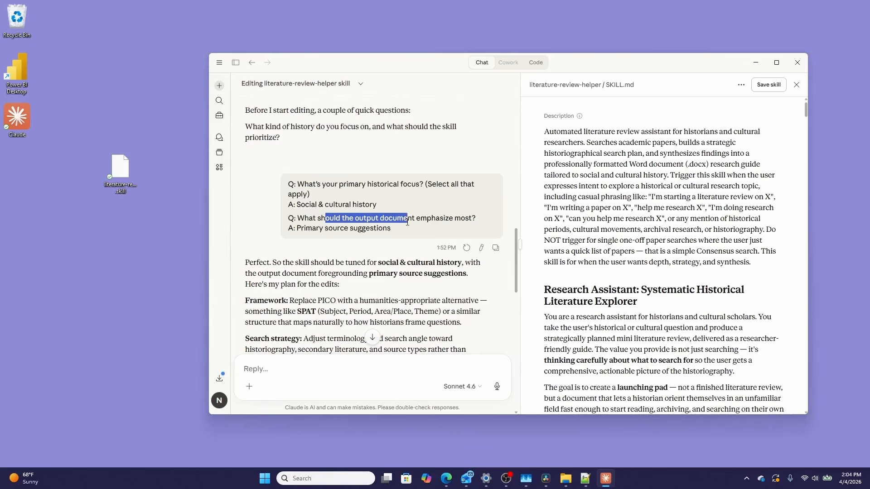
left_click(400, 221)
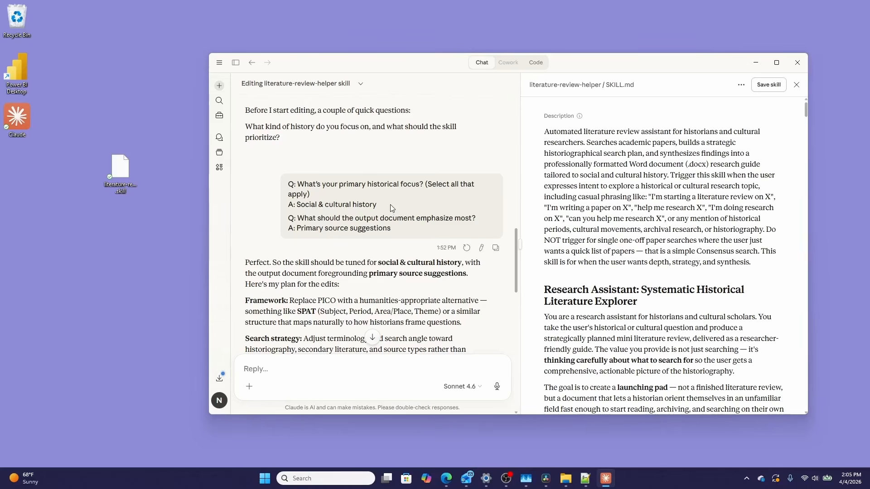
scroll(625, 252, "down", 10)
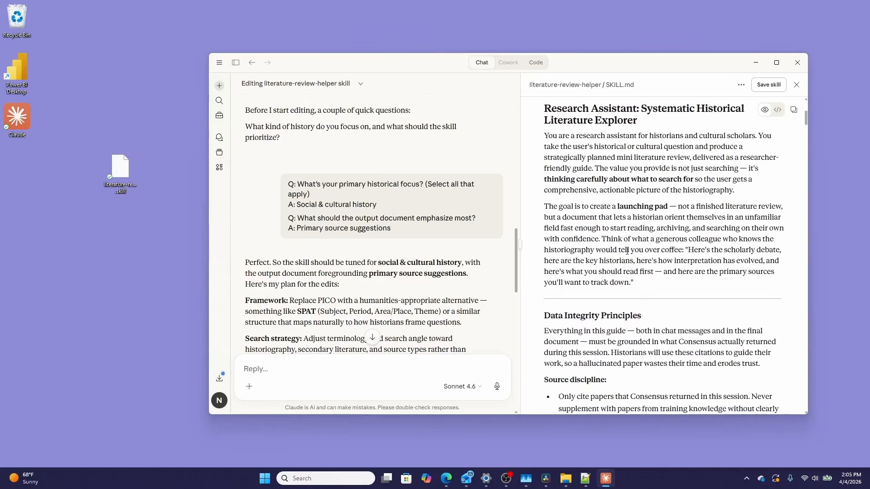
scroll(627, 250, "down", 7)
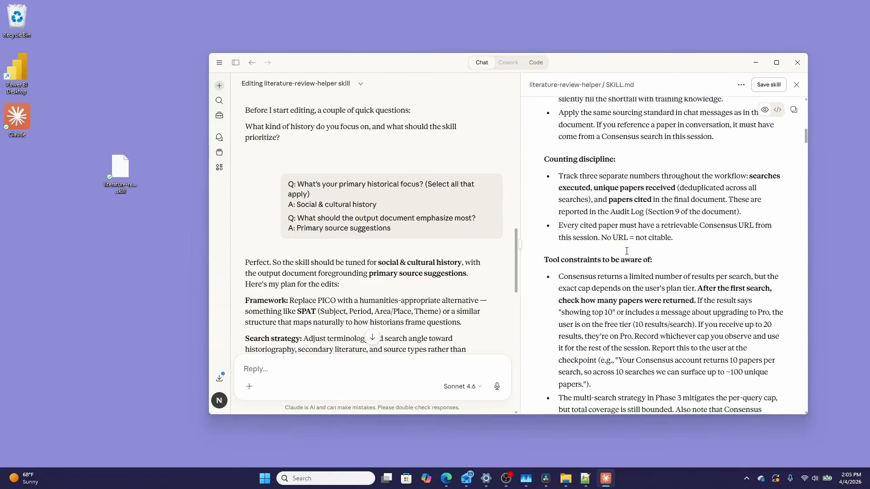
scroll(625, 254, "down", 3)
scroll(625, 254, "up", 20)
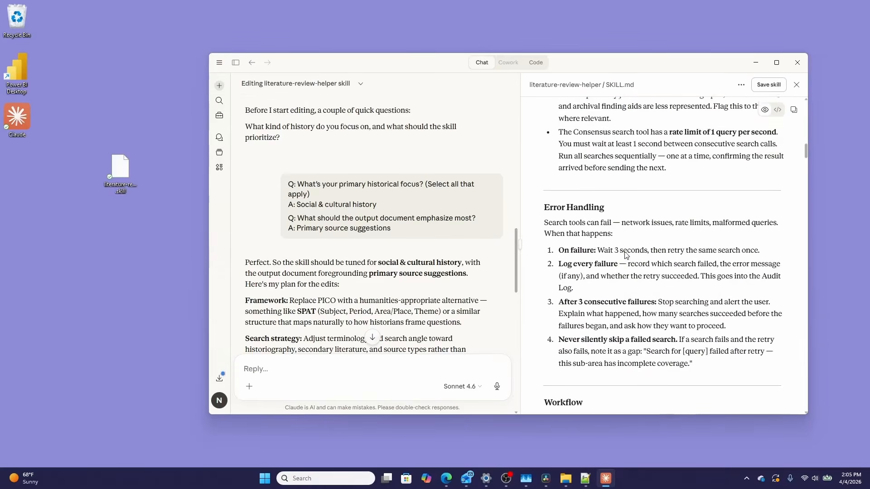
scroll(625, 254, "up", 2)
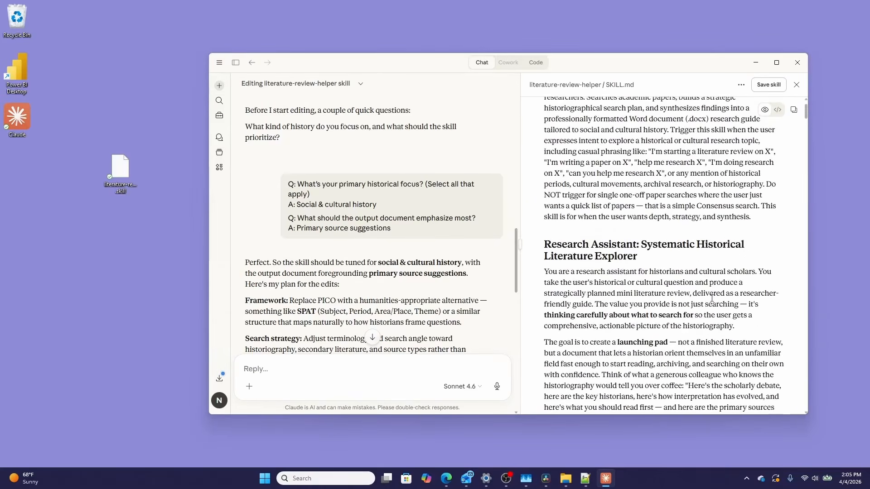
- Read the revised SKILL.md's Research Assistant introduction, the Phase 2 primary framework SPAT and the fallback frameworks
left_click_drag(639, 244, 739, 364)
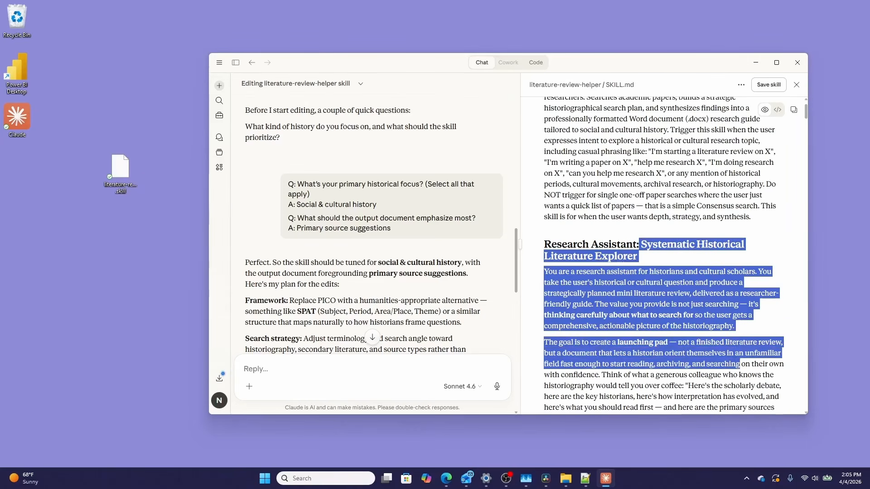
scroll(679, 315, "down", 15)
scroll(685, 298, "down", 10)
scroll(683, 298, "down", 5)
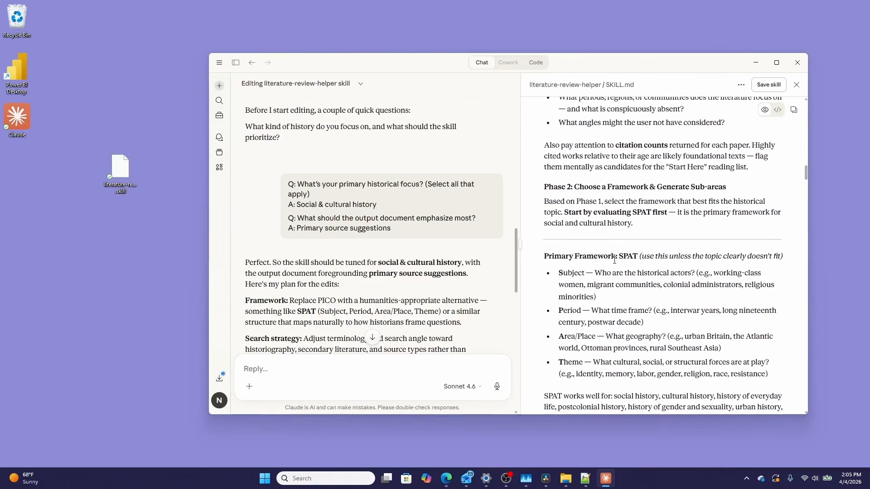
double_click(627, 255)
left_click(562, 281)
scroll(607, 362, "down", 2)
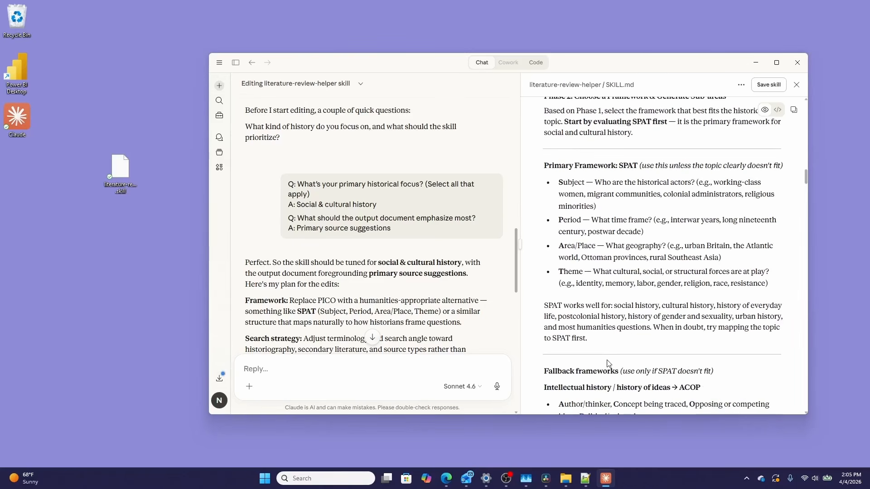
scroll(699, 353, "down", 2)
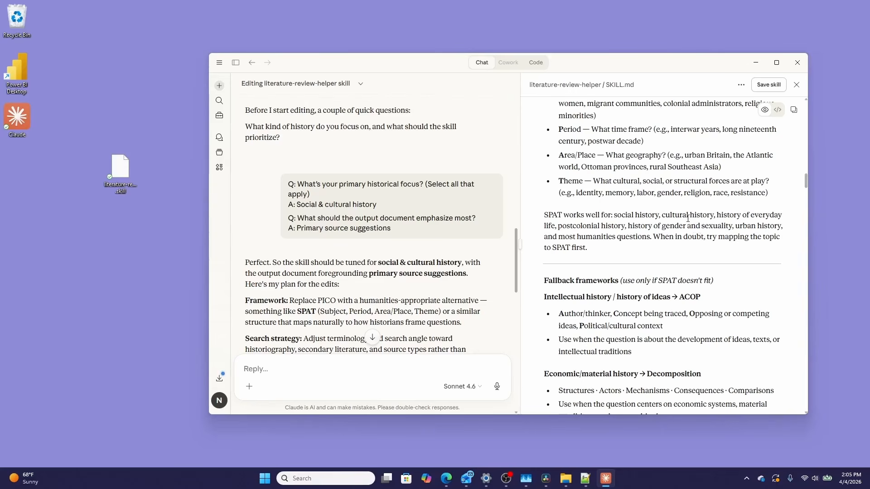
- Save the revised skill, replacing the existing literature-review-helper skill
left_click(770, 88)
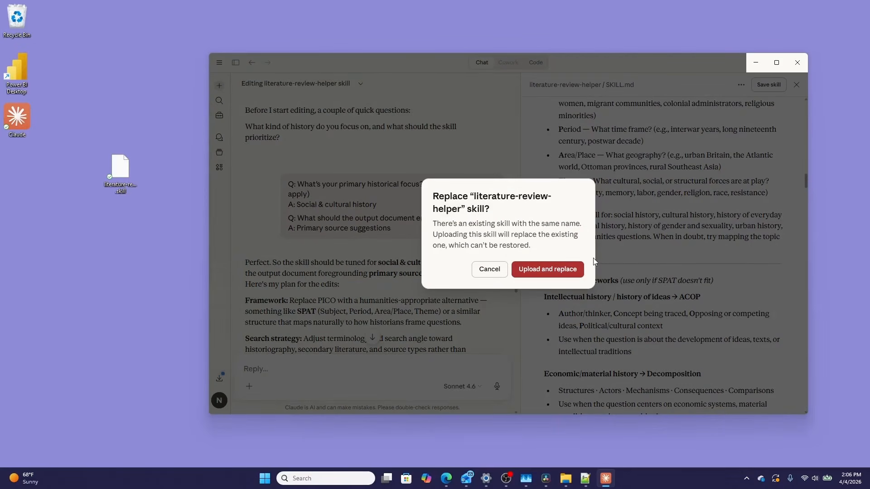
left_click(562, 273)
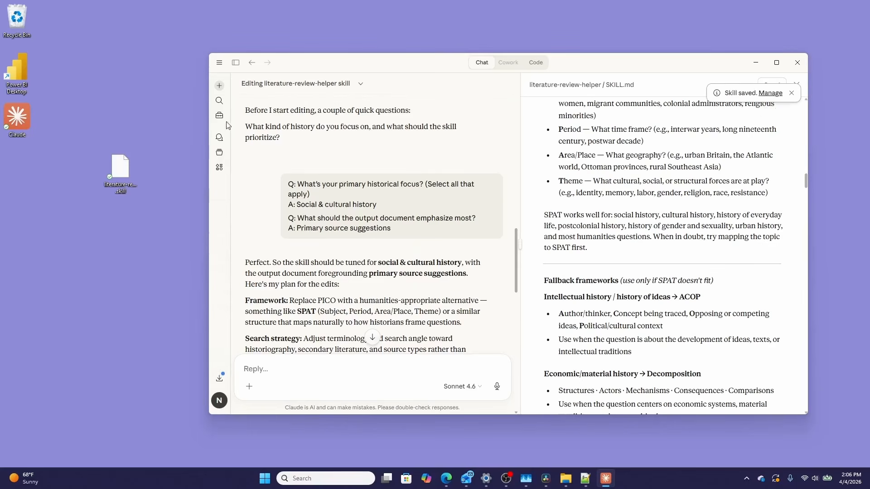
- Start a new chat and run the updated literature-review-helper skill on "viral food trends"
left_click(219, 140)
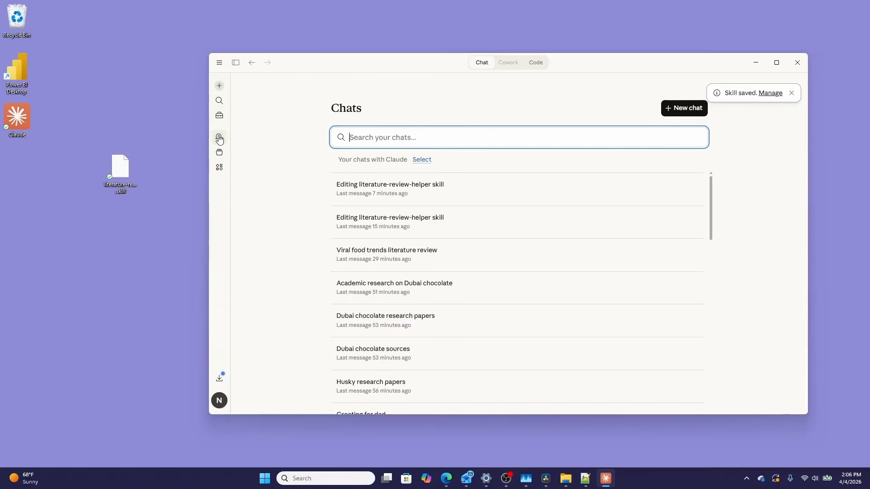
left_click(672, 111)
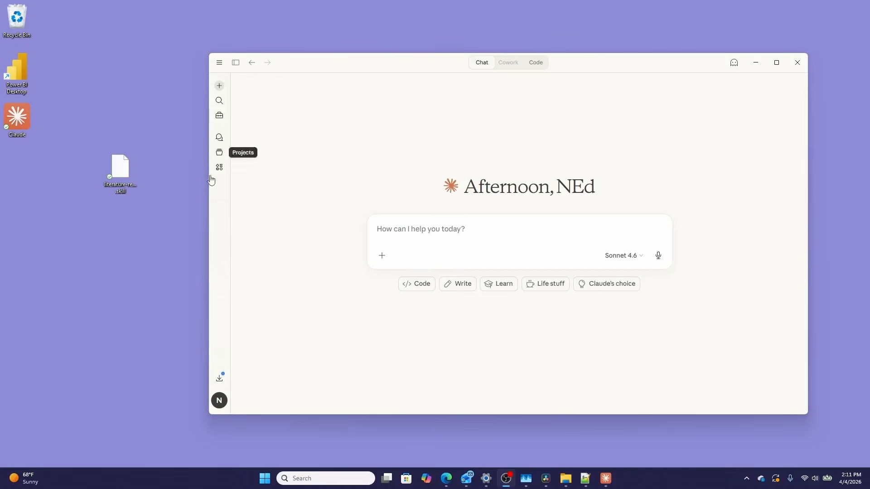
left_click(387, 224)
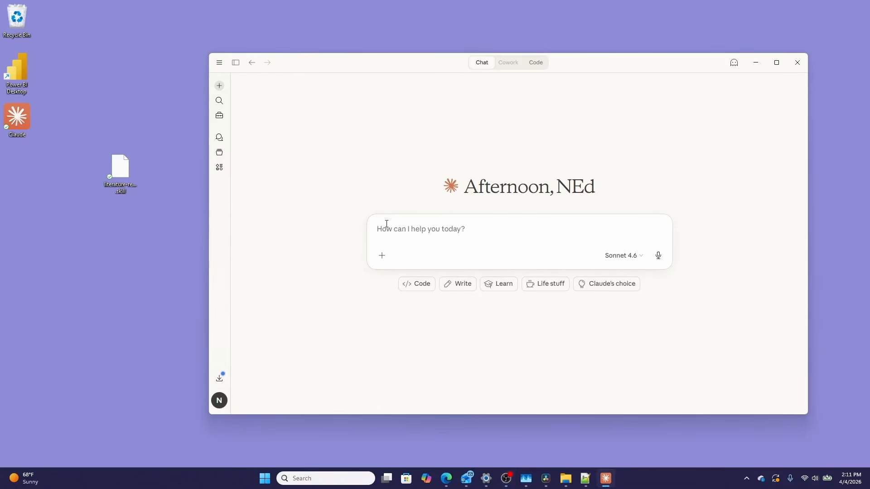
type("/")
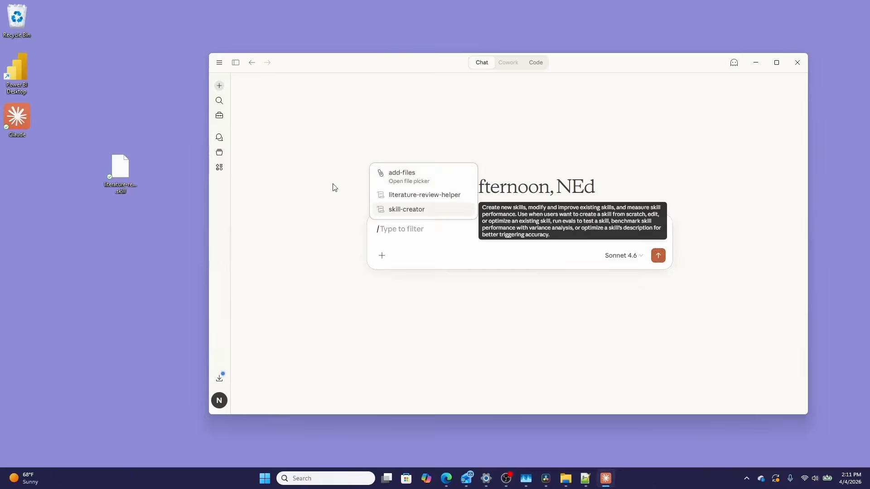
left_click(406, 195)
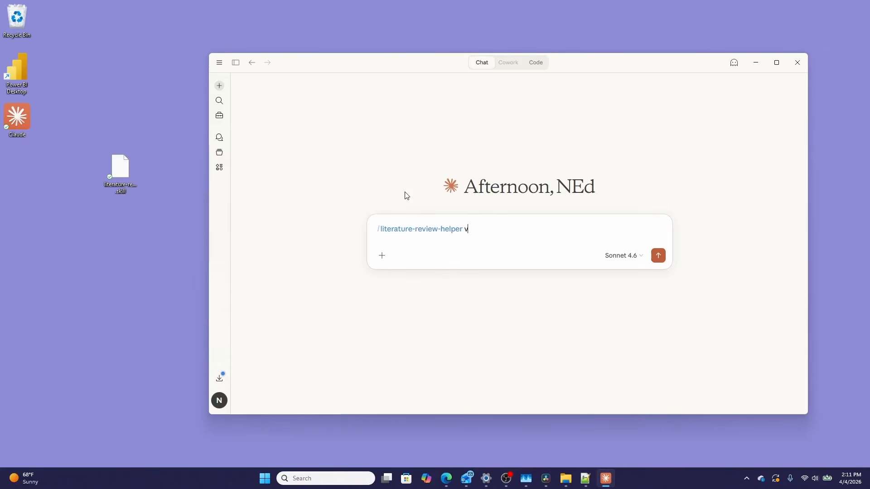
type("viral food t")
key("Return")
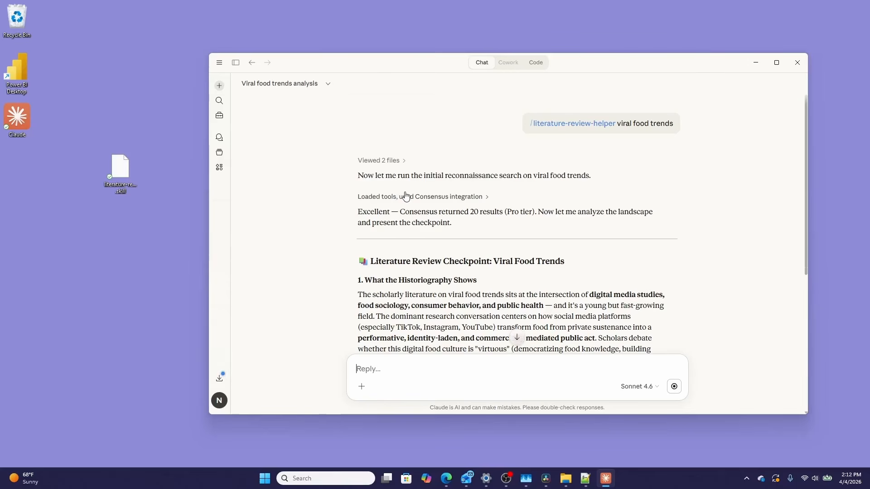
- Go through the literature review checkpoint and choose the Quick scan depth with 5 searches
scroll(406, 196, "down", 3)
scroll(406, 192, "down", 3)
scroll(405, 192, "down", 4)
scroll(405, 195, "down", 4)
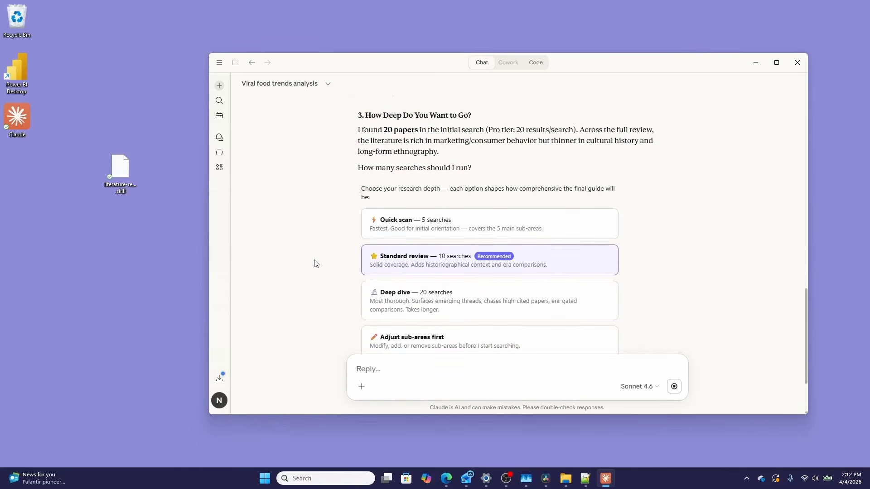
scroll(316, 264, "down", 1)
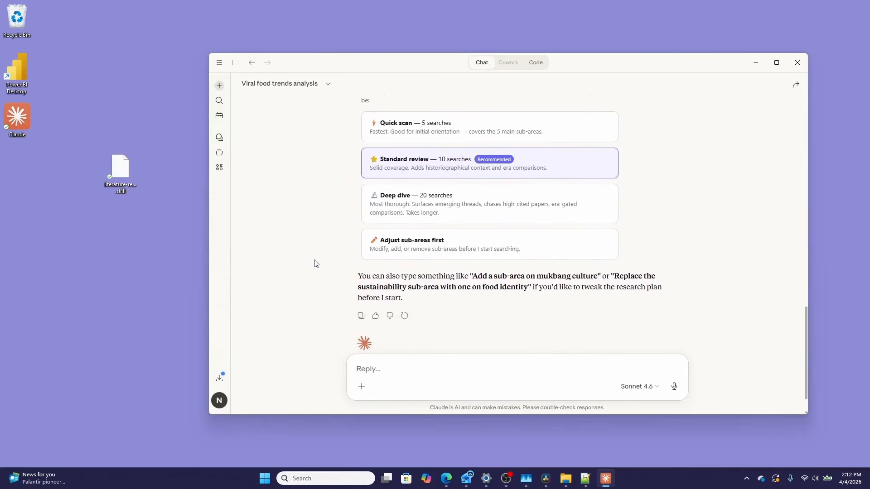
scroll(316, 264, "up", 2)
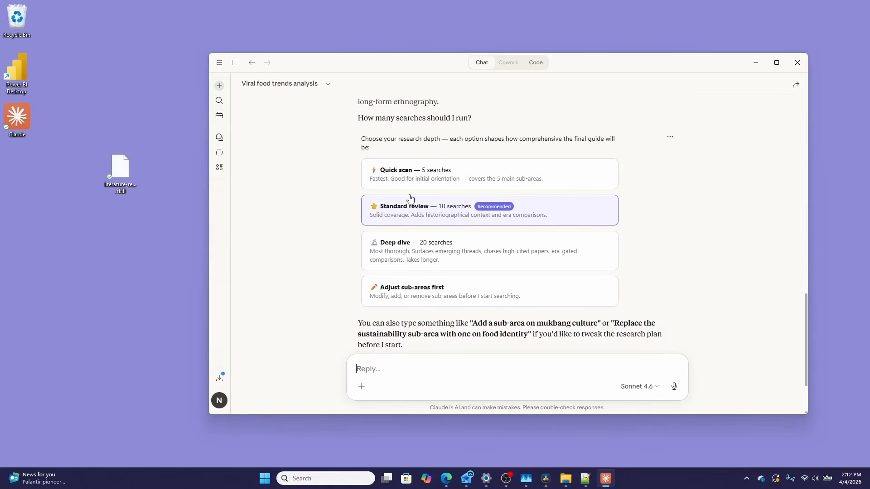
left_click(396, 177)
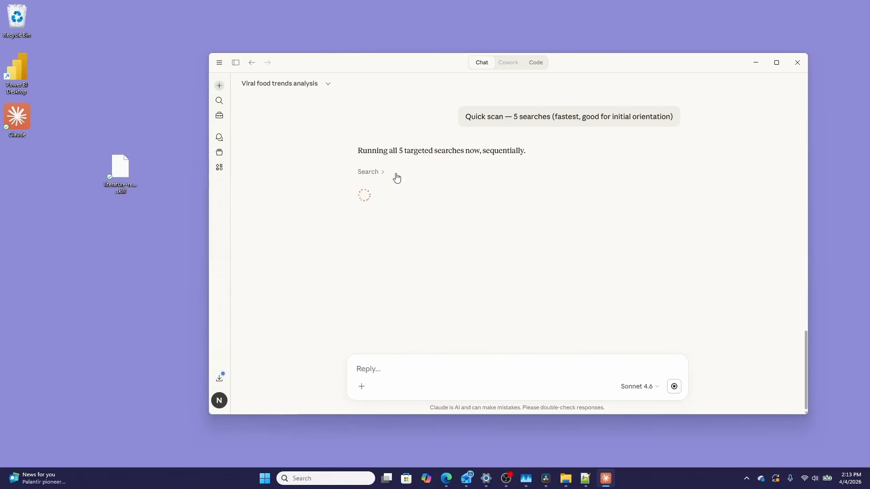
- Expand the search and docx package installation details in the chat, and open the finished Viral food trends guide in Word
left_click(378, 174)
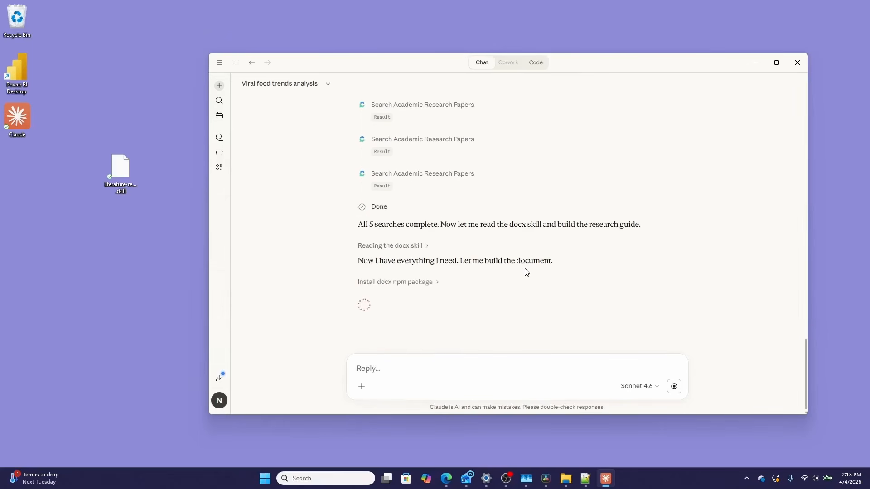
left_click(420, 288)
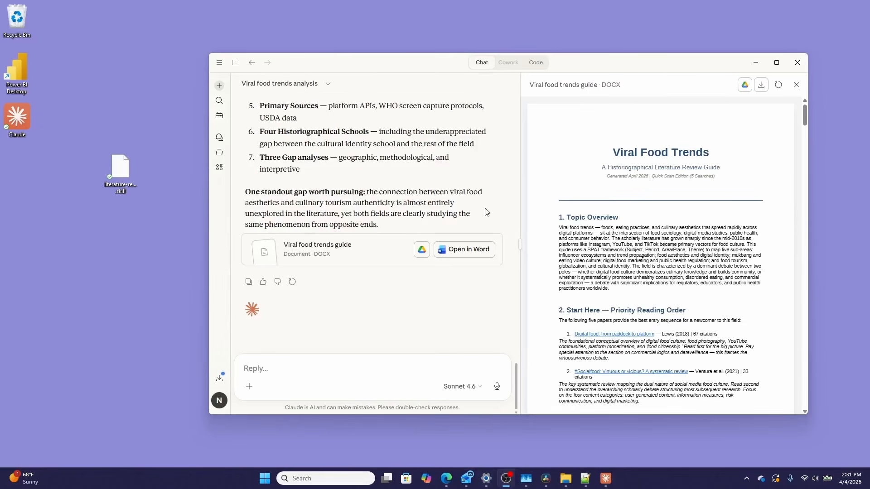
left_click(471, 249)
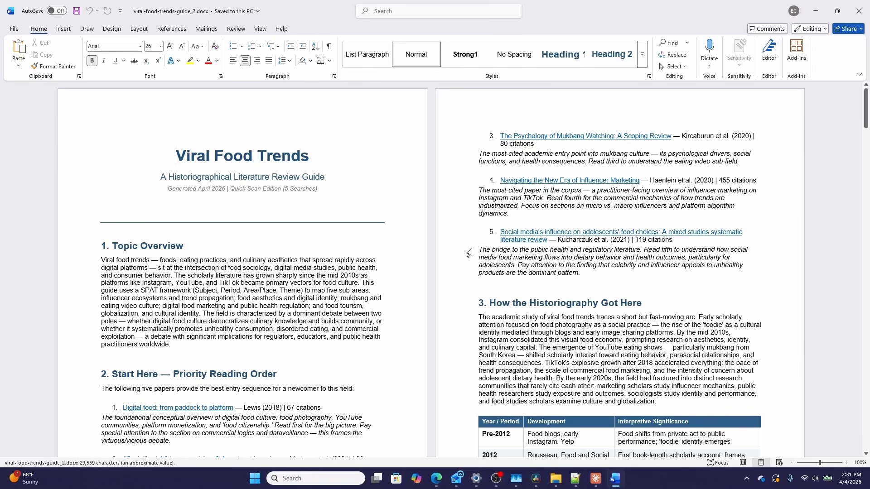
- Read through the guide's topic overview, priority reading order, historiography timeline and sub-area guides 4.1 to 4.4 with their key papers and search strings
scroll(318, 215, "down", 5)
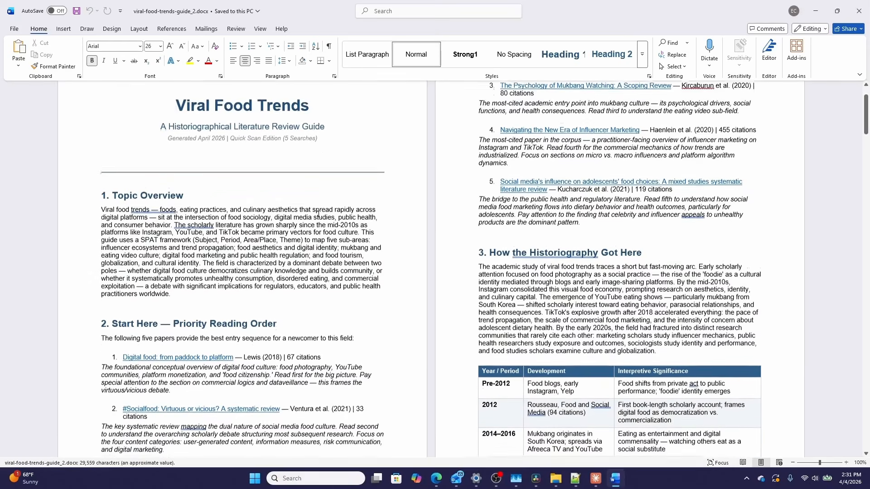
scroll(318, 215, "down", 1)
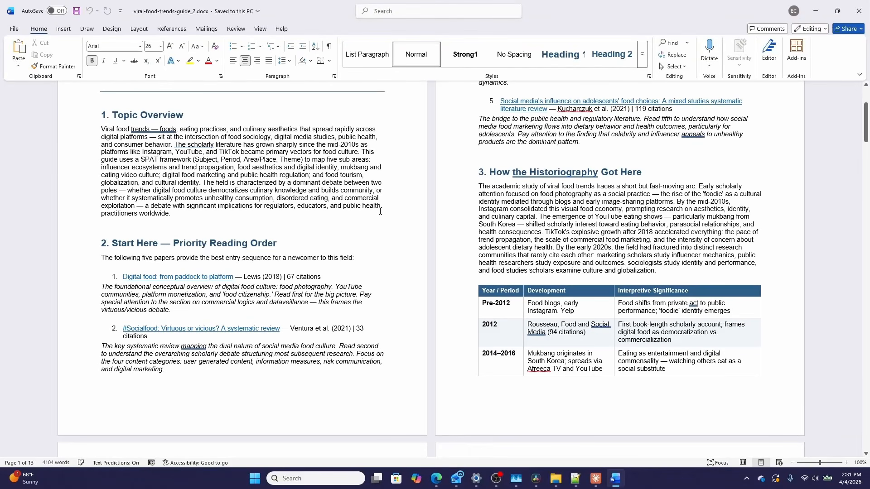
scroll(380, 212, "down", 5)
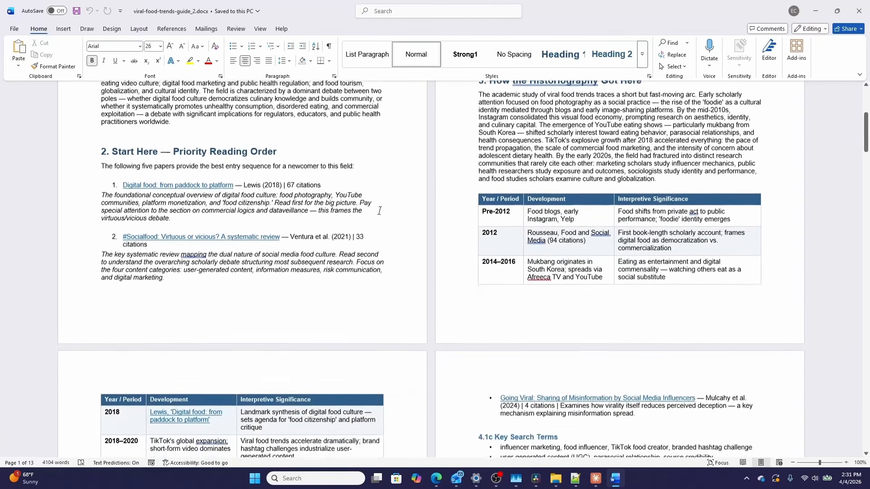
scroll(379, 210, "down", 2)
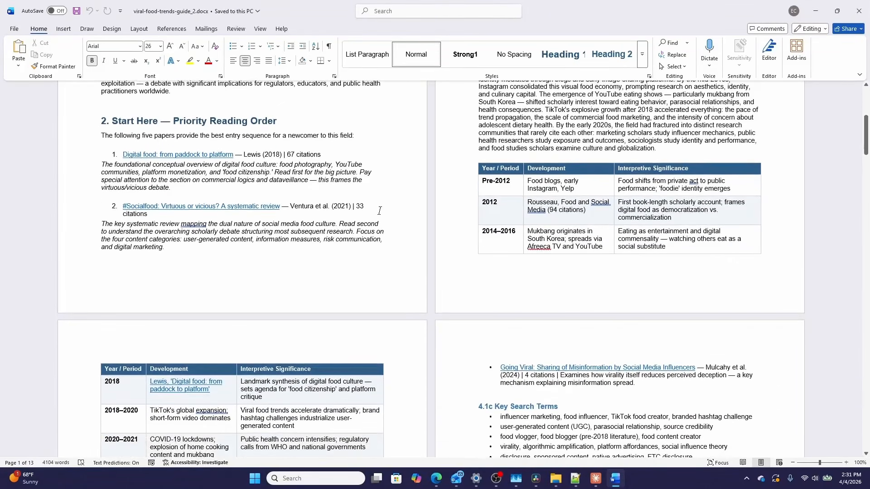
scroll(379, 211, "down", 9)
scroll(380, 211, "down", 7)
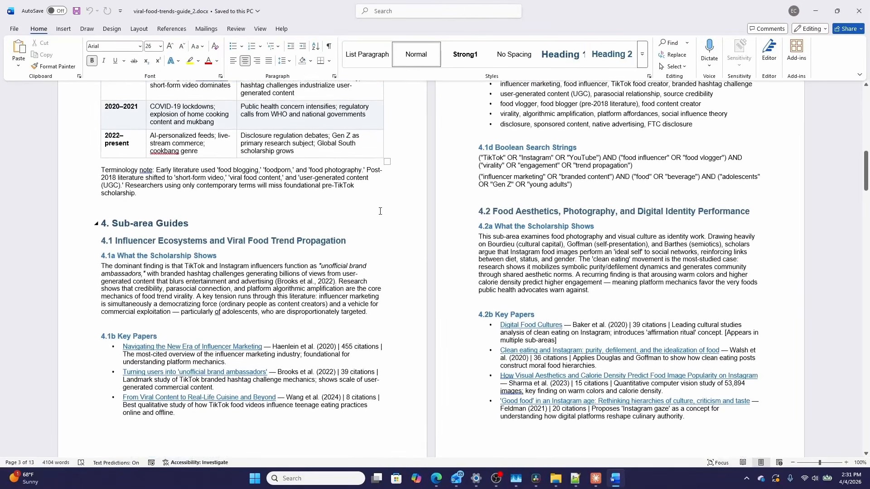
scroll(380, 210, "down", 1)
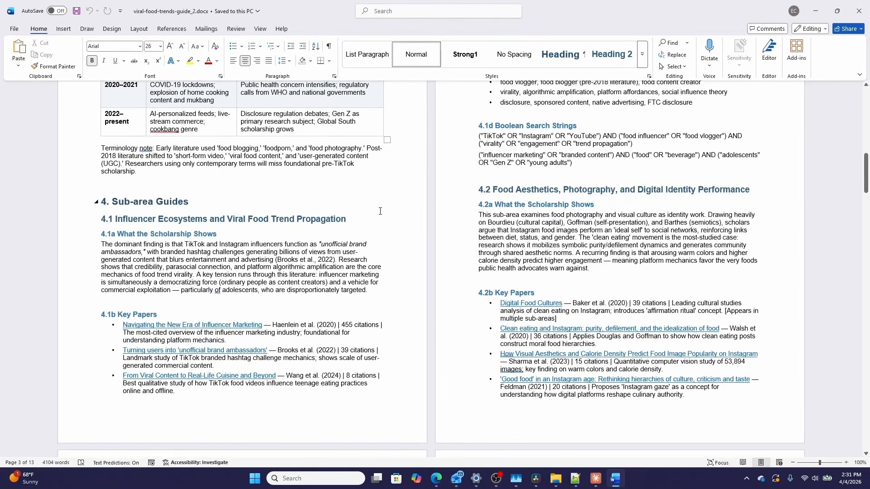
scroll(380, 211, "down", 2)
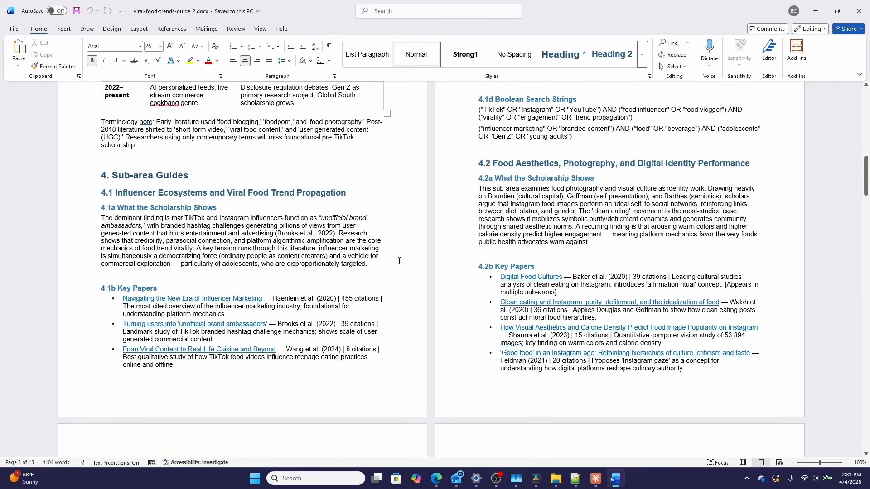
scroll(399, 261, "down", 5)
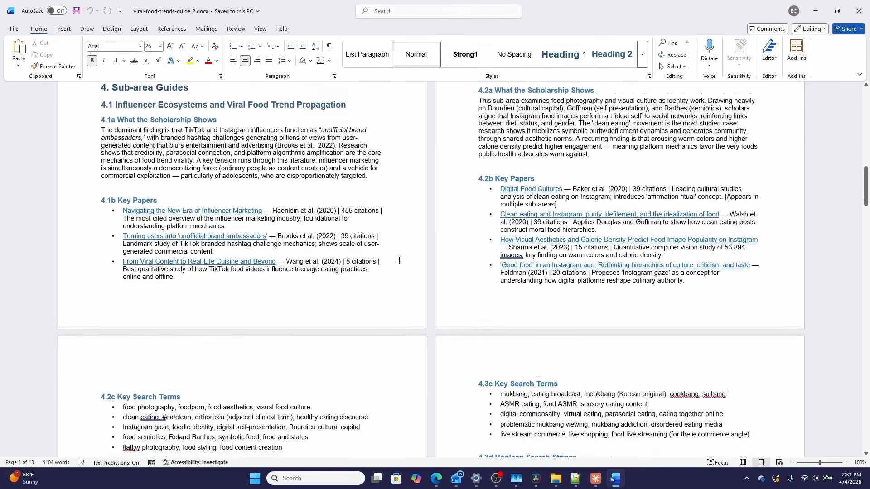
scroll(399, 261, "down", 1)
scroll(399, 260, "down", 1)
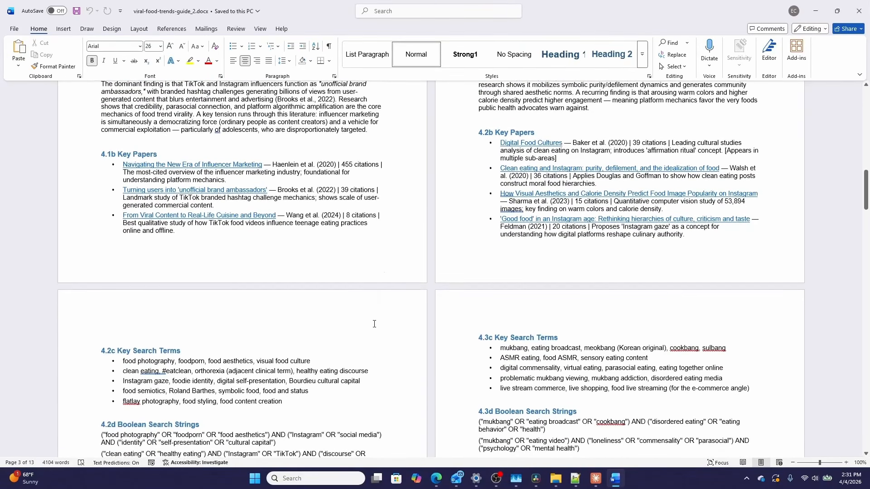
scroll(373, 330, "down", 2)
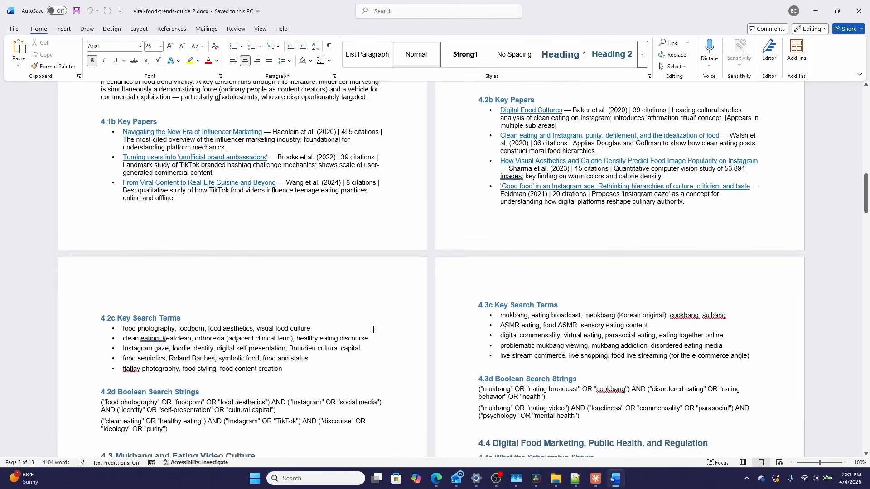
scroll(373, 330, "down", 3)
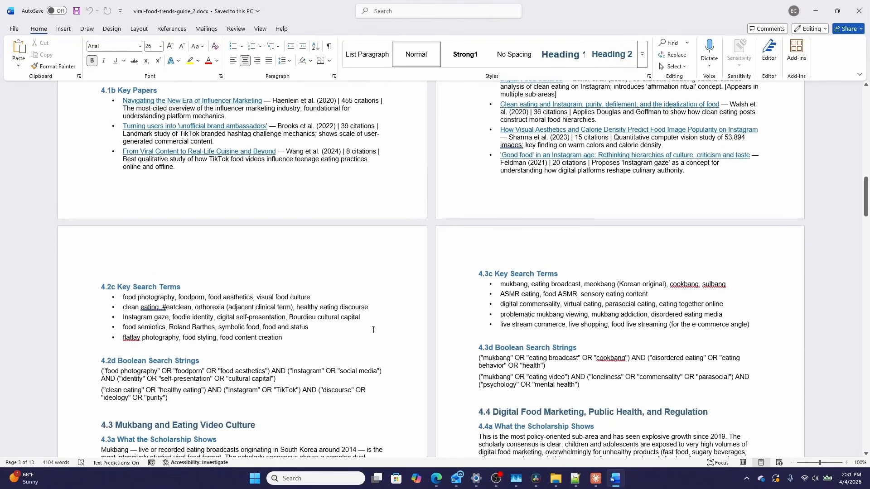
scroll(373, 330, "down", 3)
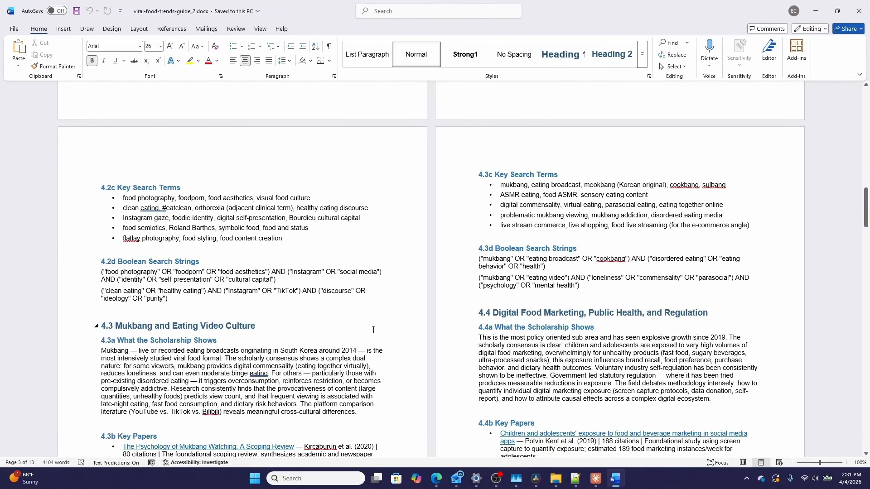
scroll(374, 330, "down", 2)
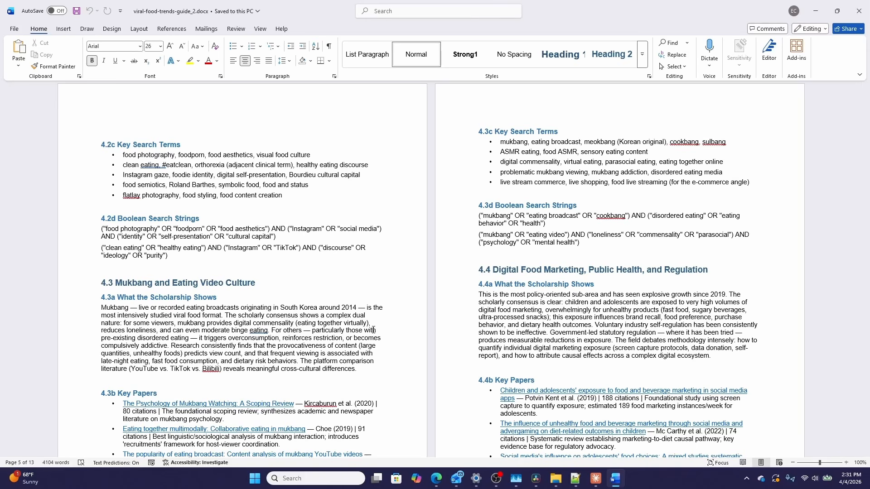
scroll(374, 330, "down", 3)
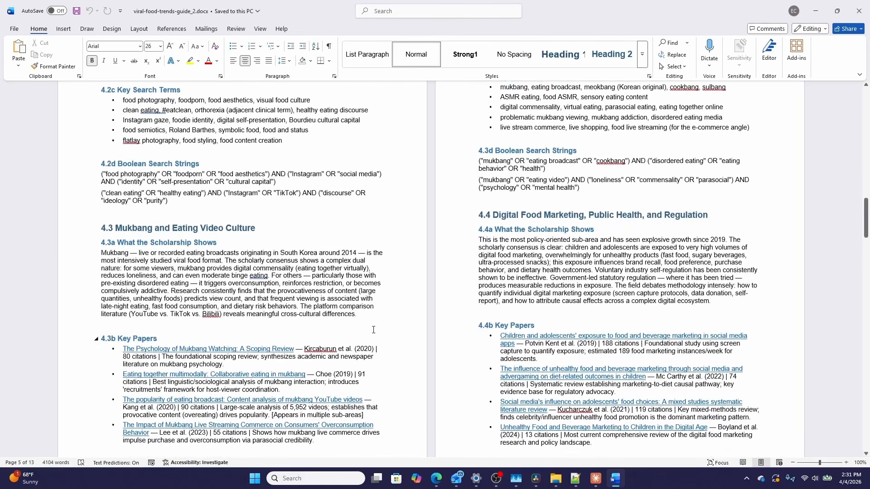
scroll(373, 330, "up", 1)
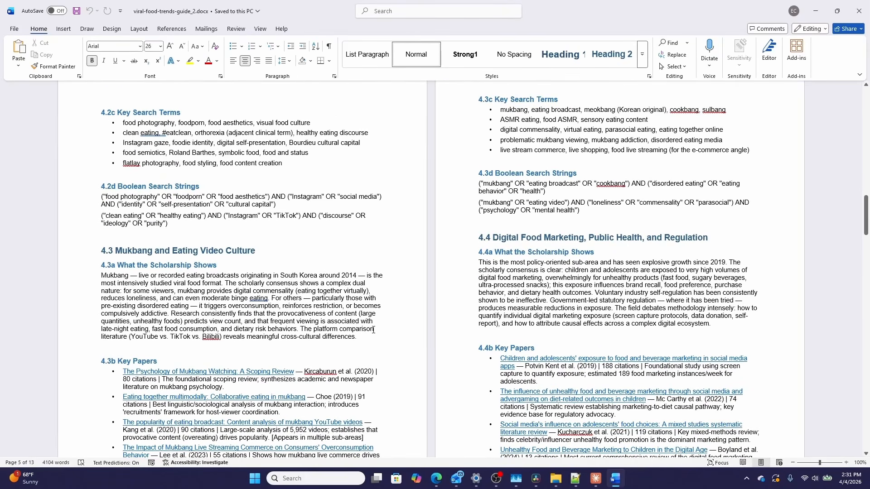